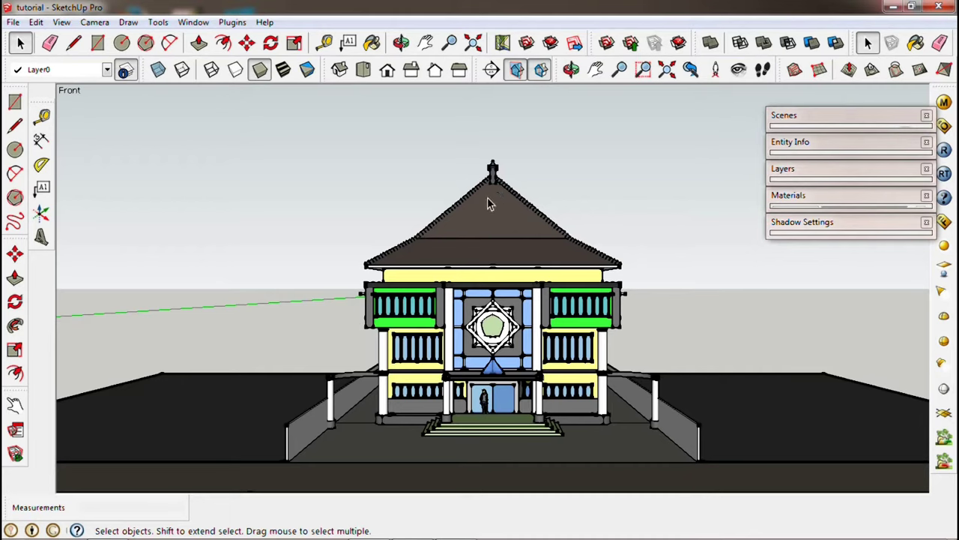
Expand the empty Scenes tray and confirm Scenes is ticked in the Window menu
{"action": "scroll", "coordinate": [436, 235], "scroll_direction": "down", "scroll_amount": 2}
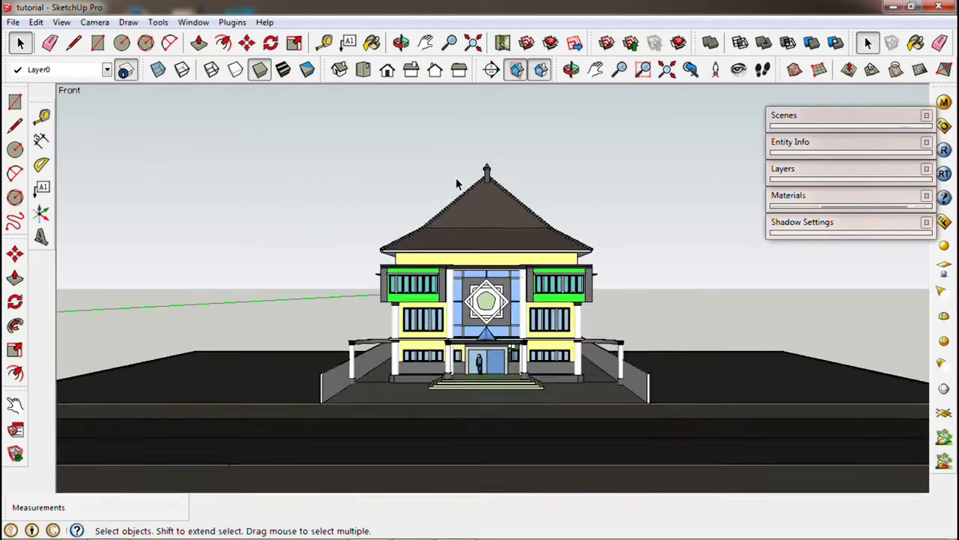
{"action": "scroll", "coordinate": [489, 261], "scroll_direction": "down", "scroll_amount": 1}
{"action": "scroll", "coordinate": [450, 166], "scroll_direction": "up", "scroll_amount": 1}
{"action": "scroll", "coordinate": [450, 166], "scroll_direction": "up", "scroll_amount": 1}
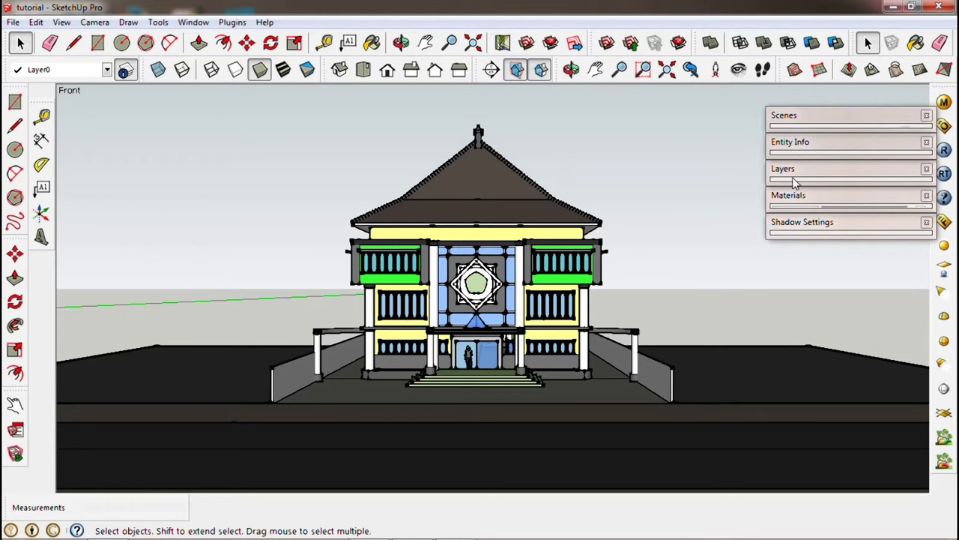
{"action": "left_click", "coordinate": [795, 118]}
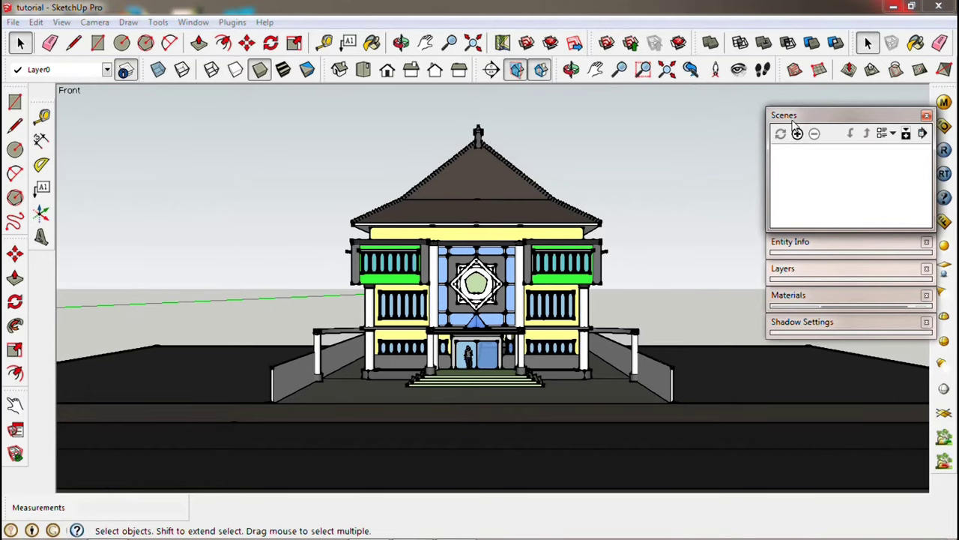
{"action": "left_click", "coordinate": [206, 22]}
{"action": "mouse_move", "coordinate": [158, 21]}
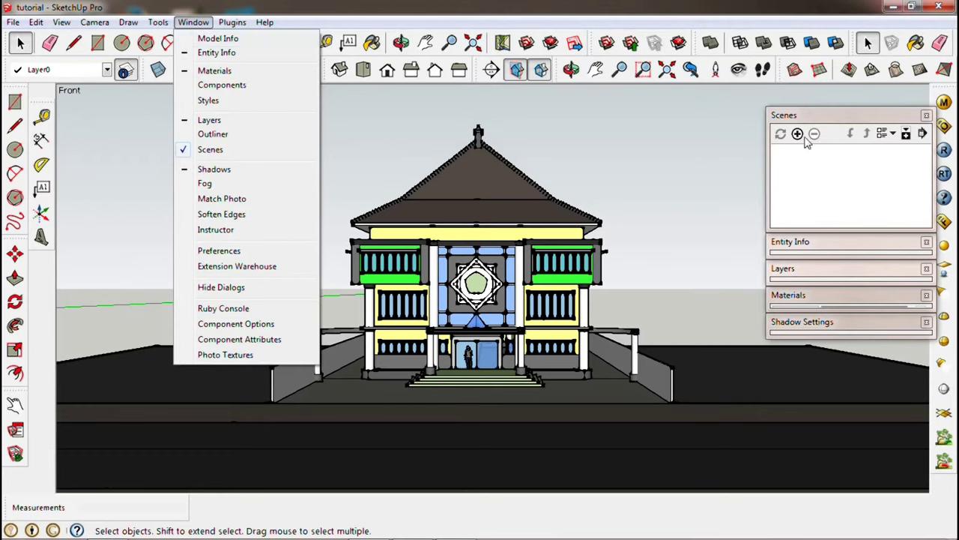
{"action": "left_click", "coordinate": [715, 122]}
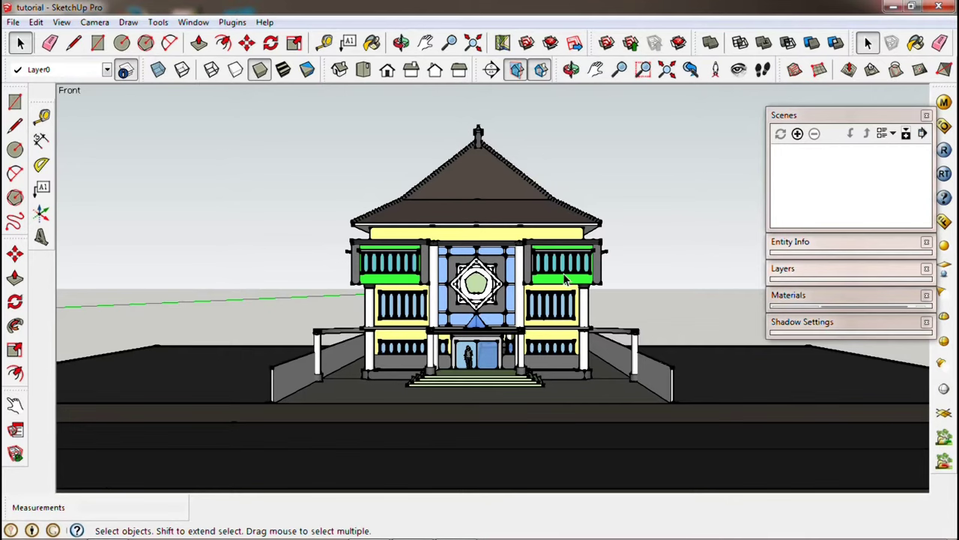
Orbit and zoom the view round toward the building's front facade
{"action": "scroll", "coordinate": [556, 370], "scroll_direction": "up", "scroll_amount": 1}
{"action": "scroll", "coordinate": [556, 370], "scroll_direction": "up", "scroll_amount": 1}
{"action": "scroll", "coordinate": [556, 371], "scroll_direction": "down", "scroll_amount": 1}
{"action": "scroll", "coordinate": [529, 386], "scroll_direction": "up", "scroll_amount": 2}
{"action": "scroll", "coordinate": [528, 386], "scroll_direction": "up", "scroll_amount": 2}
{"action": "mouse_move", "coordinate": [528, 386]}
{"action": "middle_mouse_down"}
{"action": "mouse_move", "coordinate": [498, 375]}
{"action": "mouse_move", "coordinate": [607, 293]}
{"action": "middle_mouse_up"}
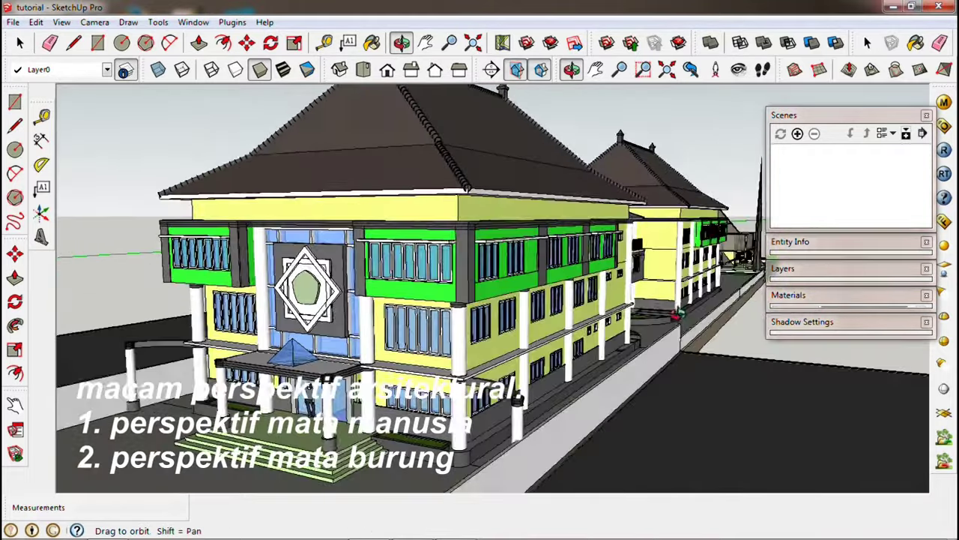
{"action": "mouse_move", "coordinate": [607, 292]}
{"action": "middle_mouse_down"}
{"action": "mouse_move", "coordinate": [531, 240]}
{"action": "mouse_move", "coordinate": [439, 317]}
{"action": "mouse_move", "coordinate": [216, 273]}
{"action": "mouse_move", "coordinate": [655, 283]}
{"action": "middle_mouse_up"}
{"action": "scroll", "coordinate": [531, 239], "scroll_direction": "down", "scroll_amount": 3}
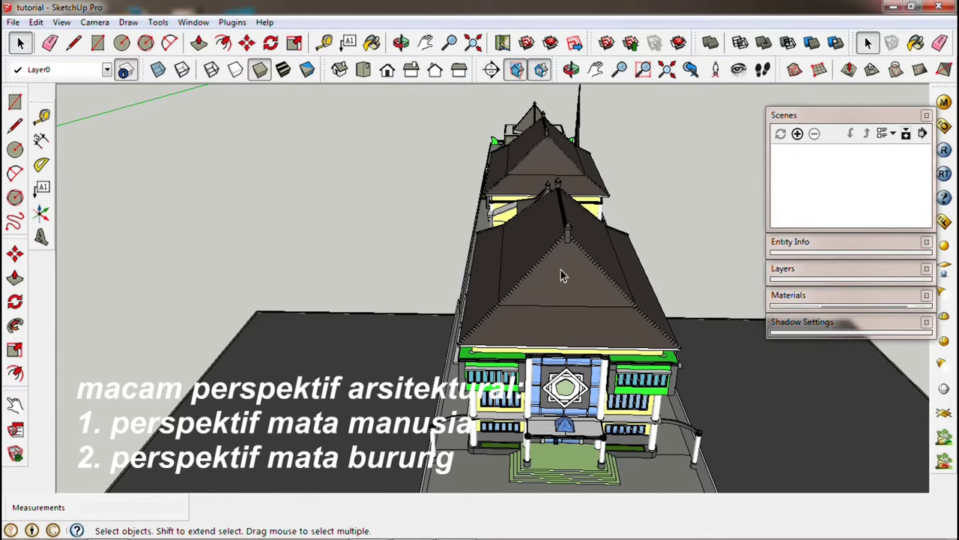
Lower the camera to an eye-level, frontal perspective of the front entrance
{"action": "middle_click_drag", "start_coordinate": [562, 275], "coordinate": [518, 292]}
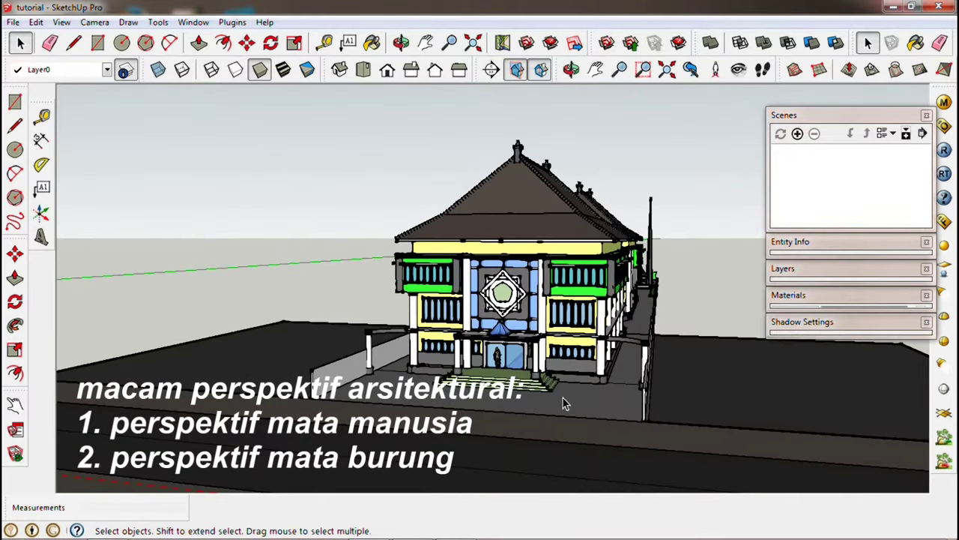
{"action": "scroll", "coordinate": [563, 398], "scroll_direction": "up", "scroll_amount": 3}
{"action": "middle_click_drag", "start_coordinate": [494, 360], "coordinate": [452, 312]}
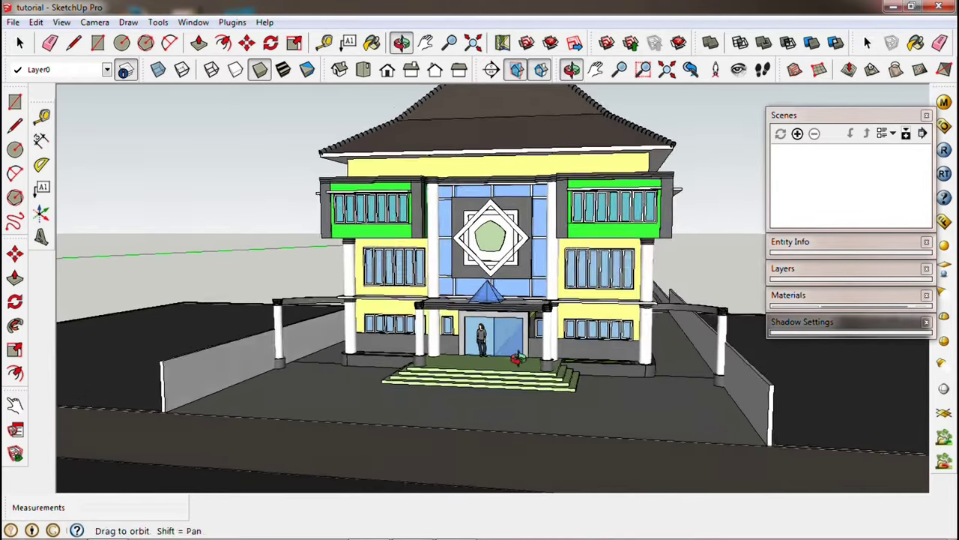
{"action": "scroll", "coordinate": [568, 231], "scroll_direction": "up", "scroll_amount": 2}
{"action": "scroll", "coordinate": [570, 232], "scroll_direction": "down", "scroll_amount": 3}
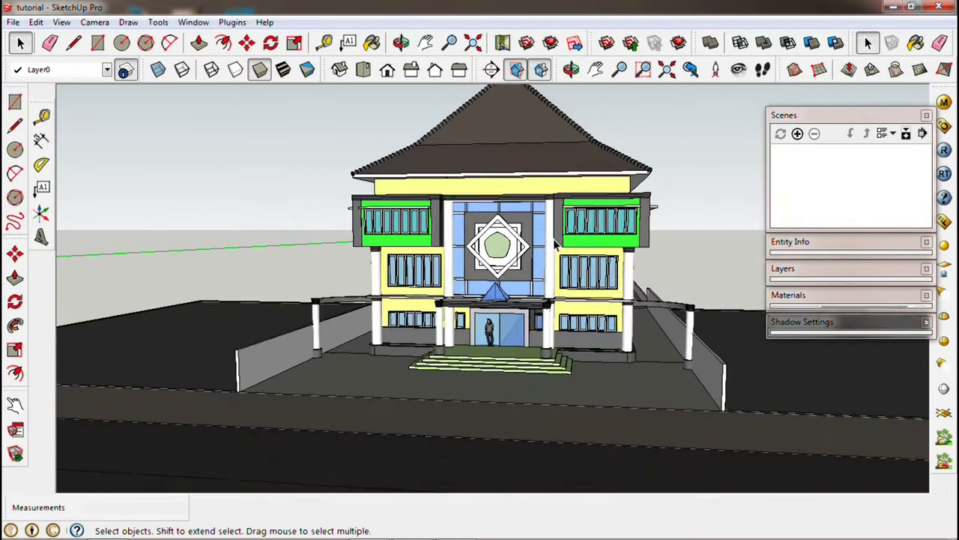
{"action": "scroll", "coordinate": [583, 155], "scroll_direction": "up", "scroll_amount": 3}
{"action": "middle_click_drag", "start_coordinate": [582, 156], "coordinate": [528, 268]}
{"action": "scroll", "coordinate": [529, 268], "scroll_direction": "down", "scroll_amount": 2}
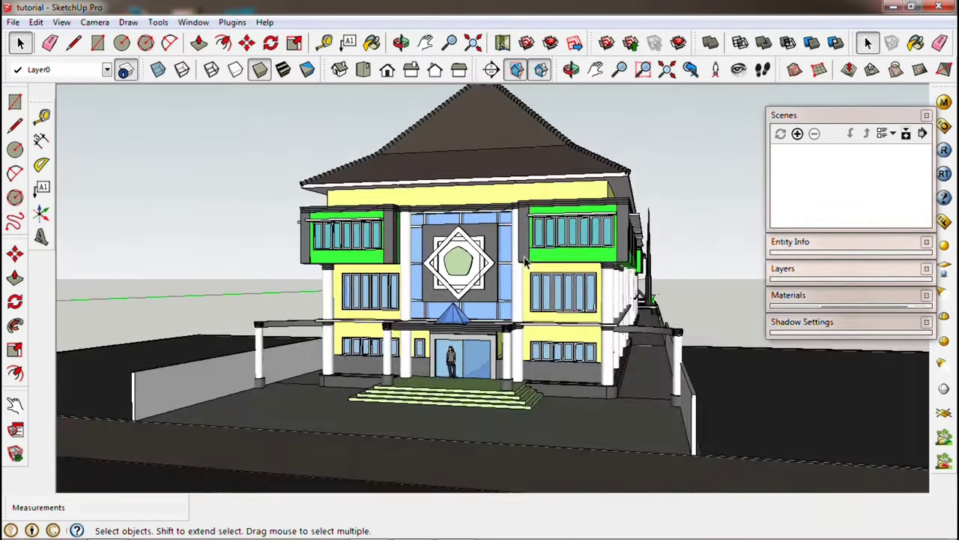
{"action": "scroll", "coordinate": [536, 233], "scroll_direction": "down", "scroll_amount": 1}
{"action": "scroll", "coordinate": [532, 161], "scroll_direction": "up", "scroll_amount": 3}
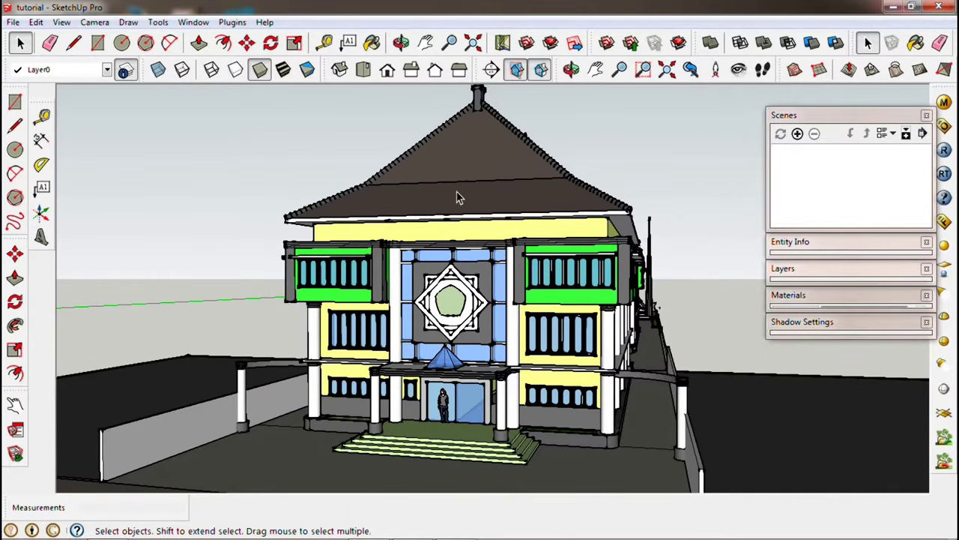
Save the eye-level front view as Scene 1, then reframe the building lower and more frontally
{"action": "left_click", "coordinate": [798, 135]}
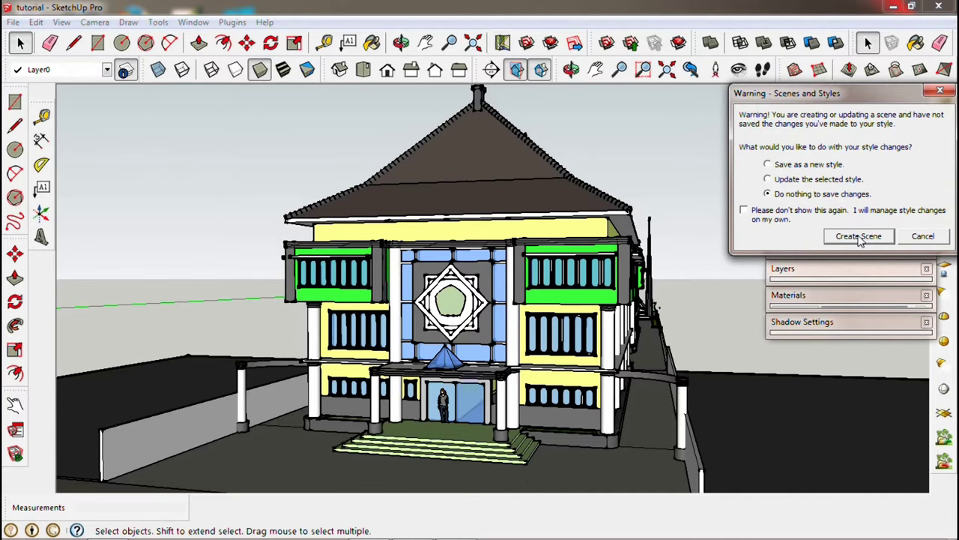
{"action": "left_click", "coordinate": [858, 237]}
{"action": "middle_click_drag", "start_coordinate": [578, 318], "coordinate": [587, 213]}
{"action": "scroll", "coordinate": [587, 212], "scroll_direction": "up", "scroll_amount": 1}
{"action": "scroll", "coordinate": [587, 212], "scroll_direction": "down", "scroll_amount": 1}
{"action": "scroll", "coordinate": [586, 212], "scroll_direction": "up", "scroll_amount": 1}
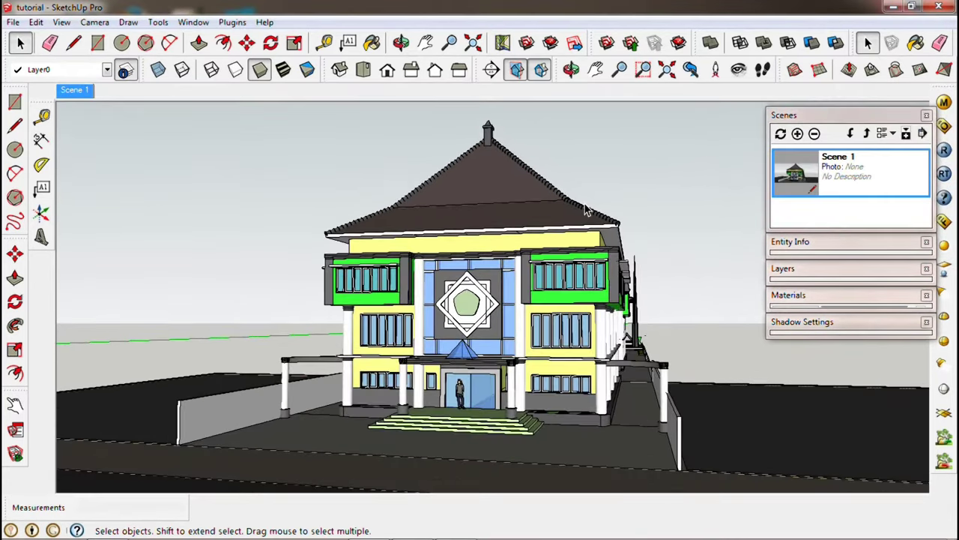
{"action": "middle_click_drag", "start_coordinate": [84, 113], "coordinate": [103, 108]}
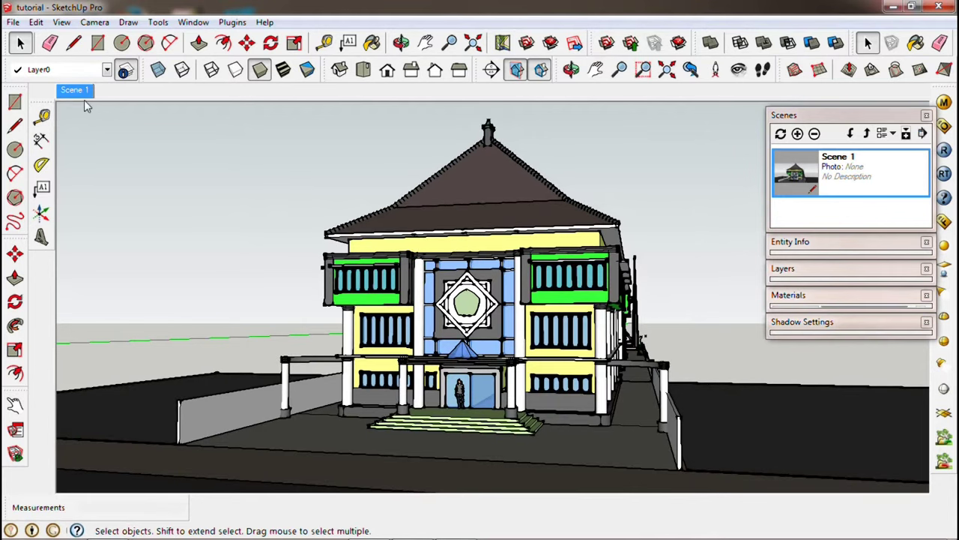
{"action": "middle_click_drag", "start_coordinate": [525, 230], "coordinate": [541, 186]}
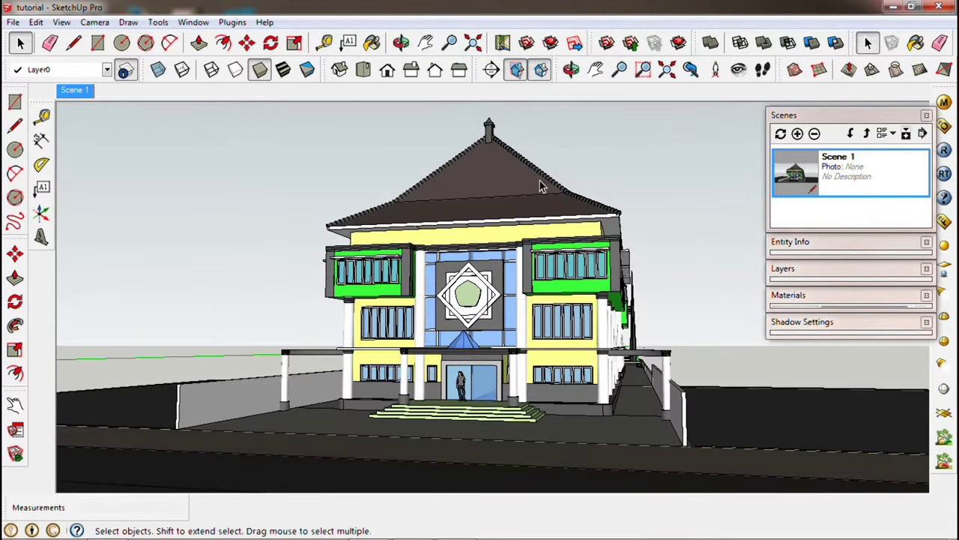
{"action": "scroll", "coordinate": [540, 184], "scroll_direction": "up", "scroll_amount": 1}
{"action": "scroll", "coordinate": [531, 172], "scroll_direction": "up", "scroll_amount": 1}
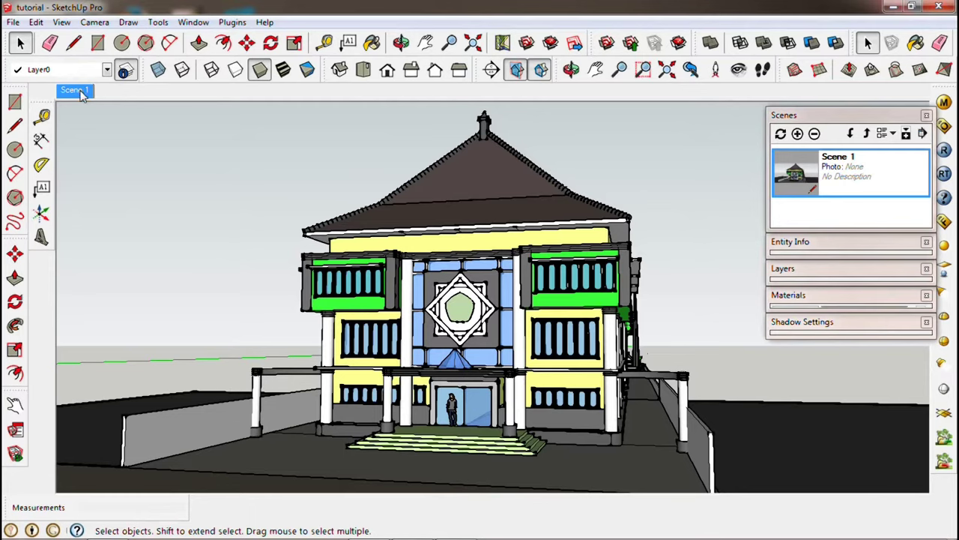
Update Scene 1 without saving style changes so it keeps the lower, frontal entrance view
{"action": "right_click", "coordinate": [83, 95]}
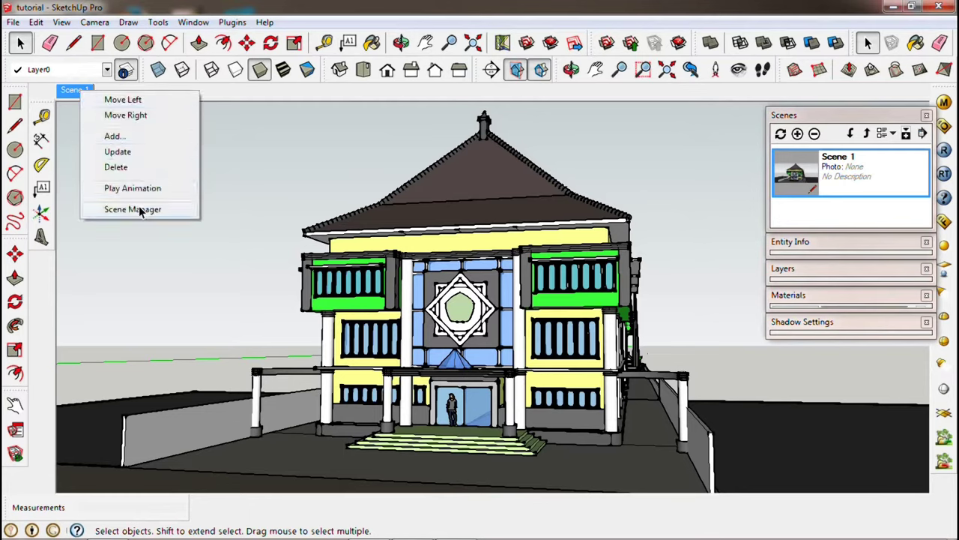
{"action": "left_click", "coordinate": [117, 151]}
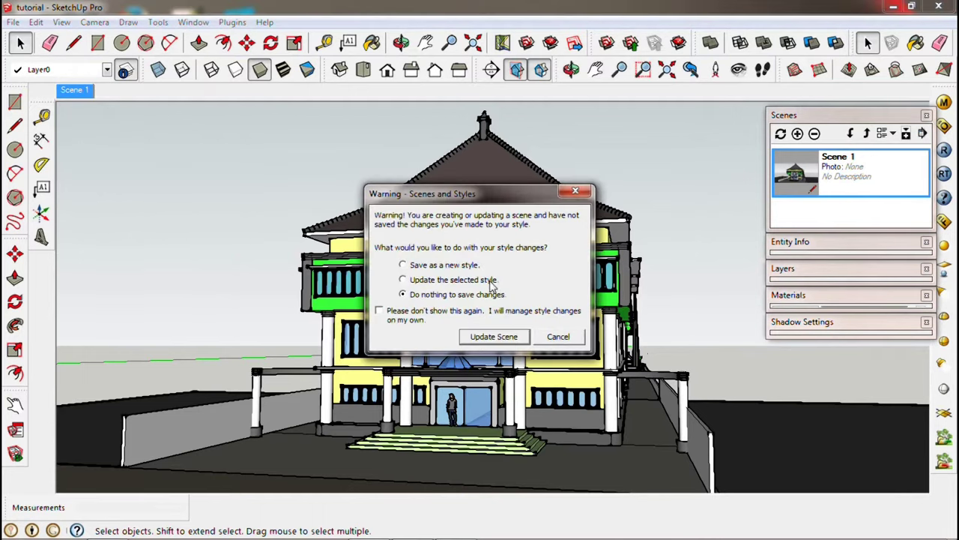
{"action": "left_click", "coordinate": [497, 335]}
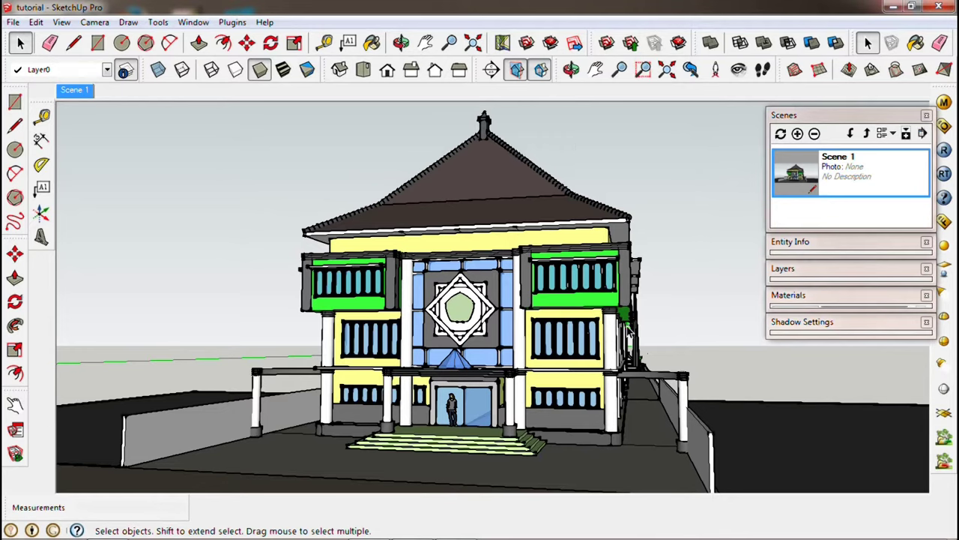
Orbit to a close corner view along the building's long side and save it as Scene 2
{"action": "middle_click_drag", "start_coordinate": [628, 329], "coordinate": [588, 323]}
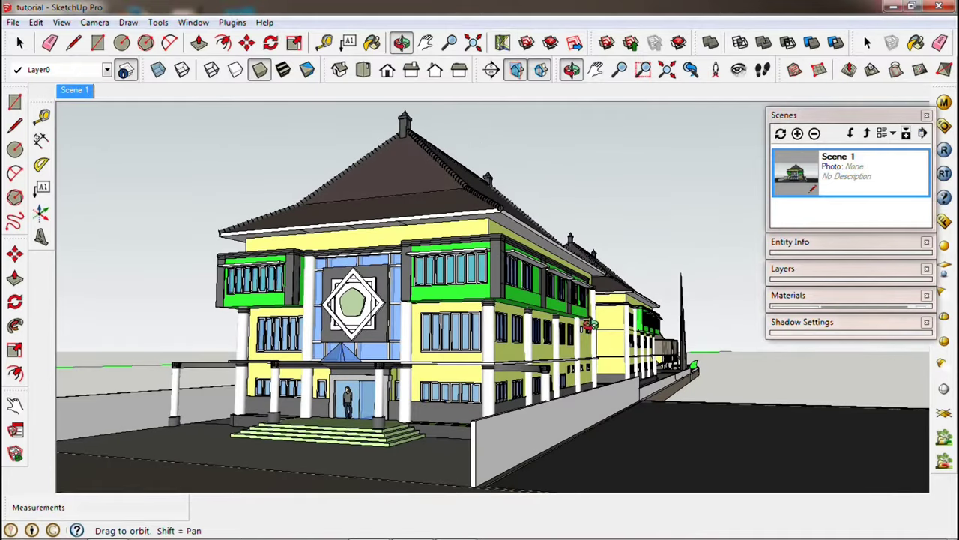
{"action": "middle_click_drag", "start_coordinate": [588, 324], "coordinate": [571, 331]}
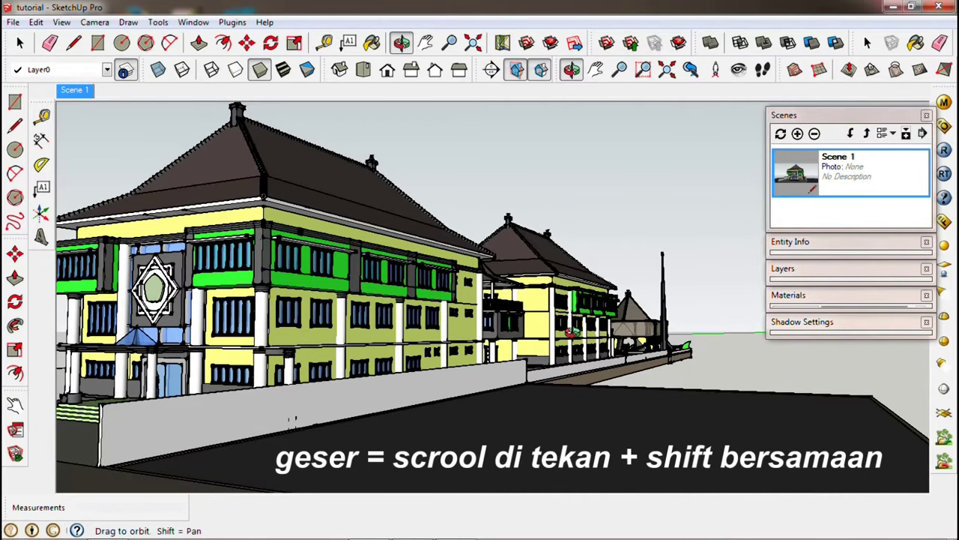
{"action": "middle_click_drag", "start_coordinate": [569, 332], "coordinate": [510, 342]}
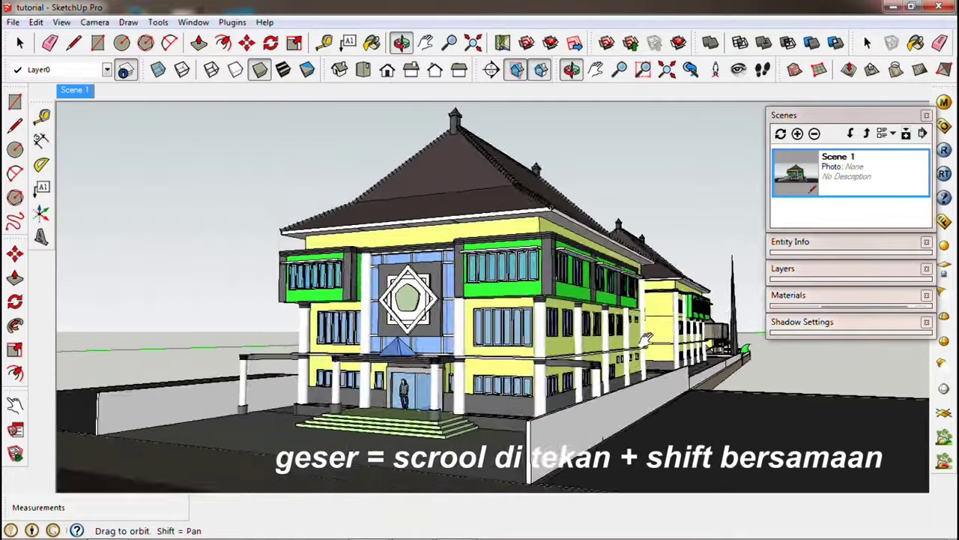
{"action": "mouse_move", "coordinate": [509, 342]}
{"action": "middle_mouse_down"}
{"action": "mouse_move", "coordinate": [591, 321]}
{"action": "mouse_move", "coordinate": [554, 327]}
{"action": "middle_mouse_up"}
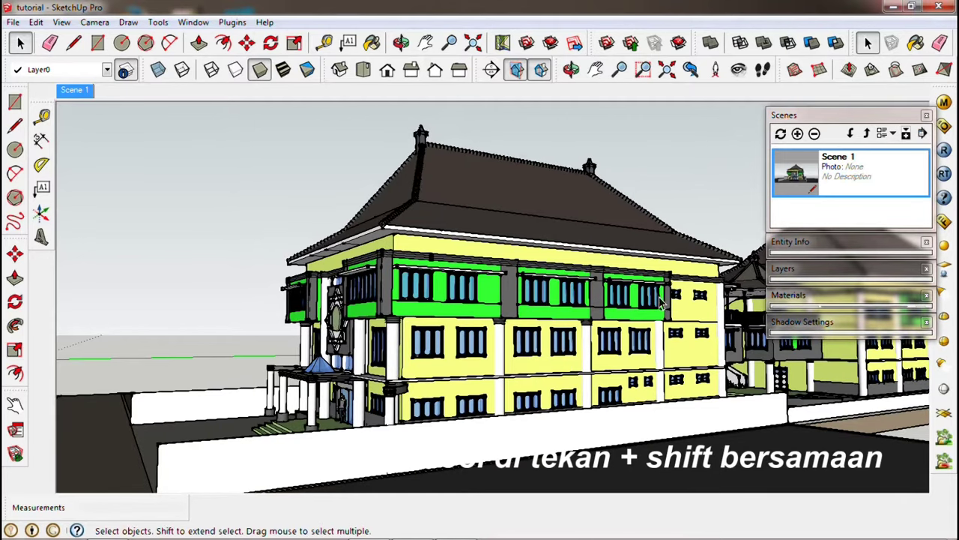
{"action": "left_click", "coordinate": [802, 139]}
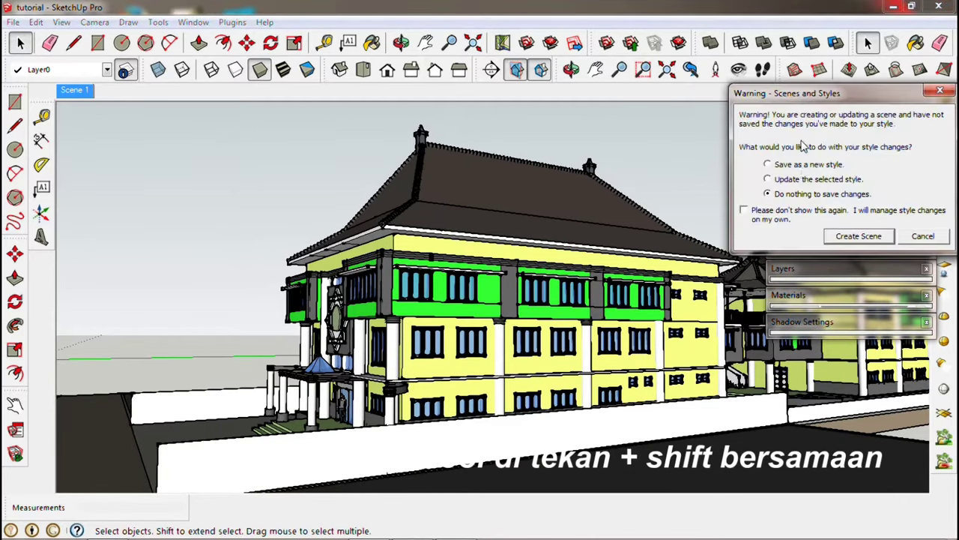
{"action": "left_click", "coordinate": [844, 238]}
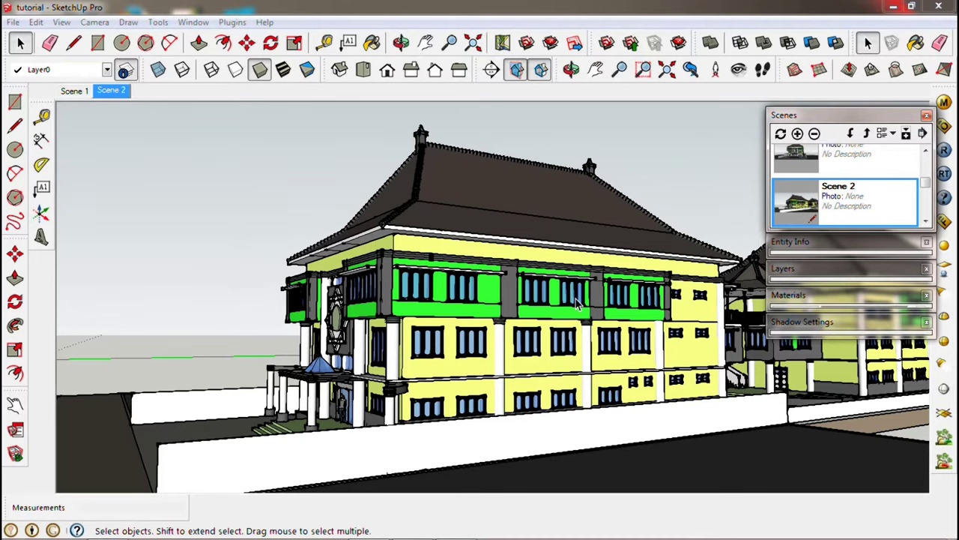
{"action": "mouse_move", "coordinate": [599, 329]}
{"action": "middle_mouse_down"}
{"action": "mouse_move", "coordinate": [497, 311]}
{"action": "mouse_move", "coordinate": [545, 311]}
{"action": "middle_mouse_up"}
{"action": "scroll", "coordinate": [497, 311], "scroll_direction": "up", "scroll_amount": 2}
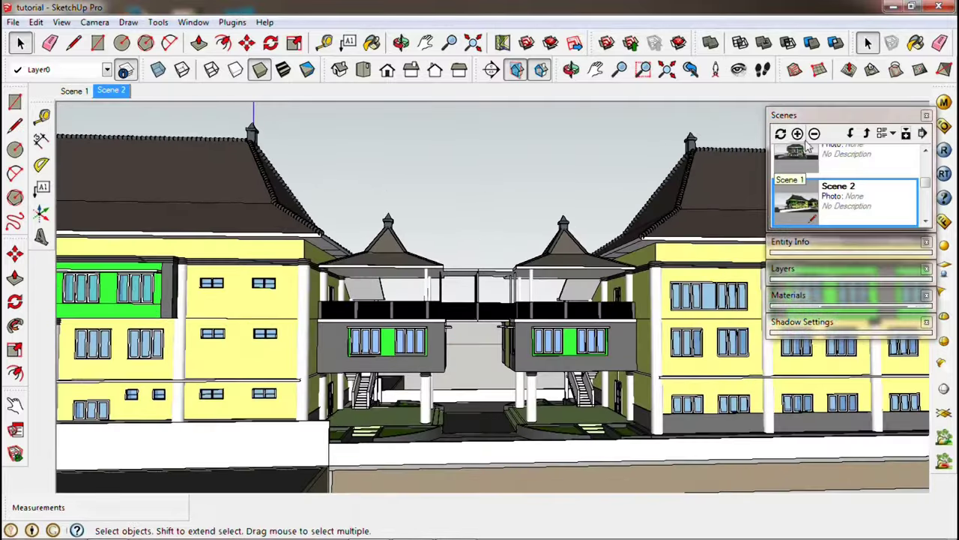
Save Scenes 3 to 6 from new views, including the pavilion and spire and the yellow classroom building
{"action": "left_click", "coordinate": [797, 134]}
{"action": "left_click", "coordinate": [853, 235]}
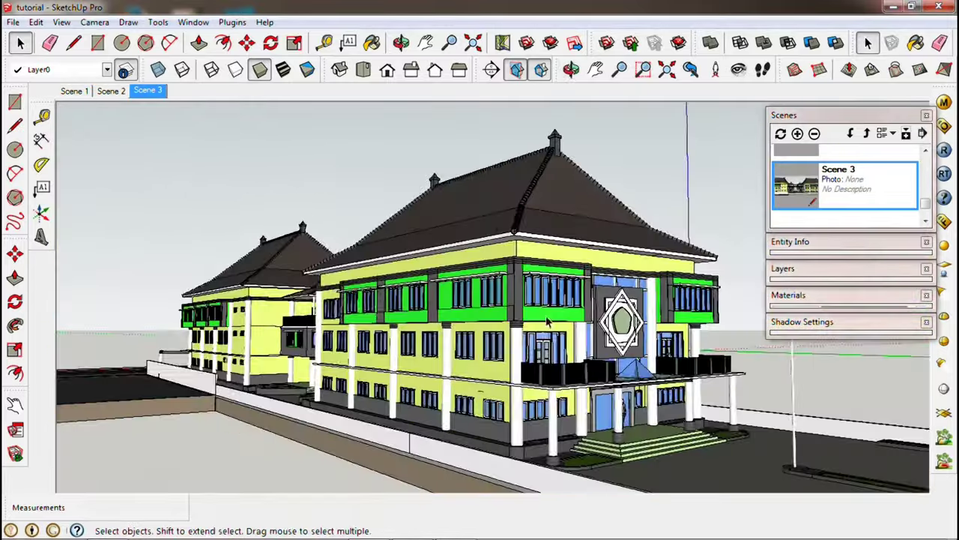
{"action": "left_click", "coordinate": [797, 133]}
{"action": "mouse_move", "coordinate": [420, 307]}
{"action": "middle_mouse_down"}
{"action": "mouse_move", "coordinate": [269, 309]}
{"action": "mouse_move", "coordinate": [449, 307]}
{"action": "middle_mouse_up"}
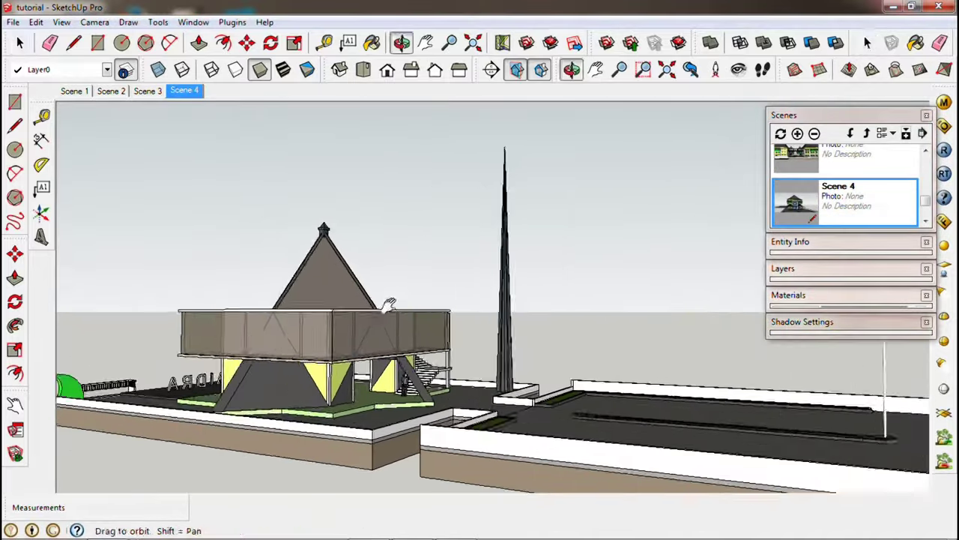
{"action": "left_click", "coordinate": [797, 133]}
{"action": "left_click", "coordinate": [859, 236]}
{"action": "mouse_move", "coordinate": [740, 357]}
{"action": "middle_mouse_down"}
{"action": "mouse_move", "coordinate": [577, 333]}
{"action": "mouse_move", "coordinate": [439, 352]}
{"action": "middle_mouse_up"}
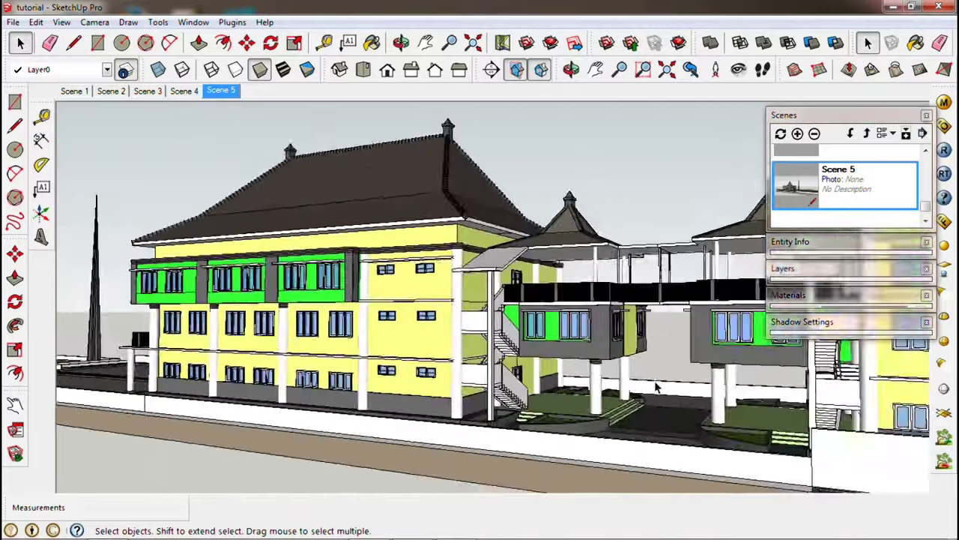
{"action": "left_click", "coordinate": [798, 138]}
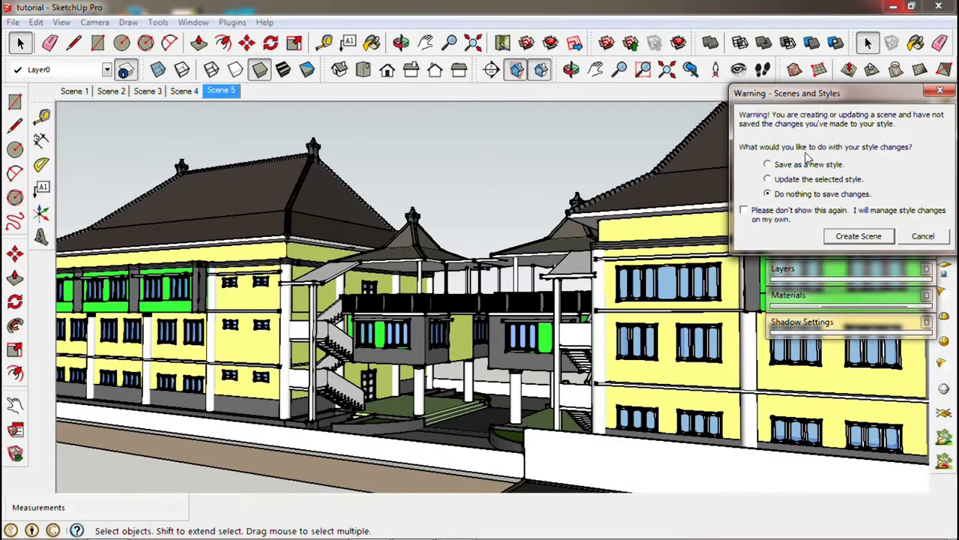
{"action": "left_click", "coordinate": [854, 236]}
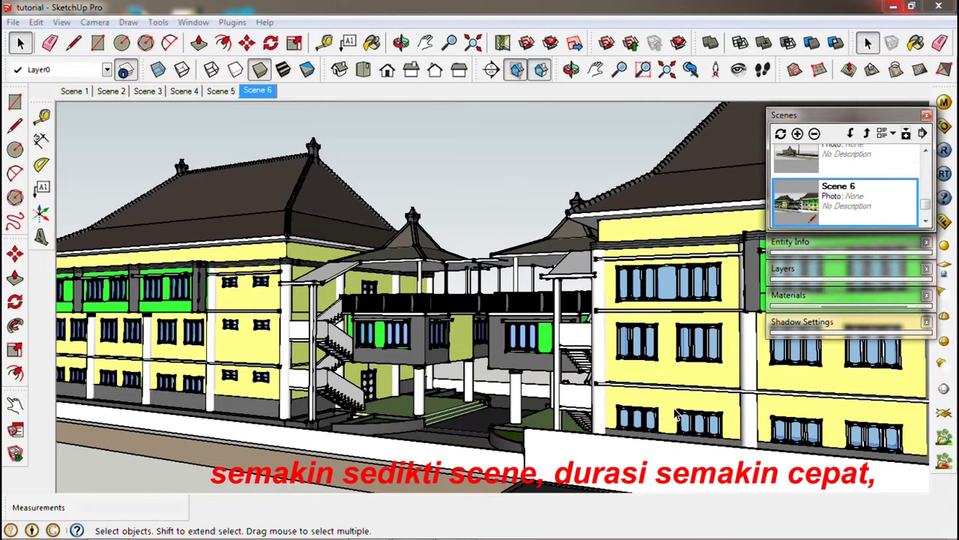
Orbit round to face the main building's front entrance and save it as Scene 7
{"action": "mouse_move", "coordinate": [677, 416]}
{"action": "middle_mouse_down"}
{"action": "mouse_move", "coordinate": [433, 350]}
{"action": "mouse_move", "coordinate": [403, 428]}
{"action": "middle_mouse_up"}
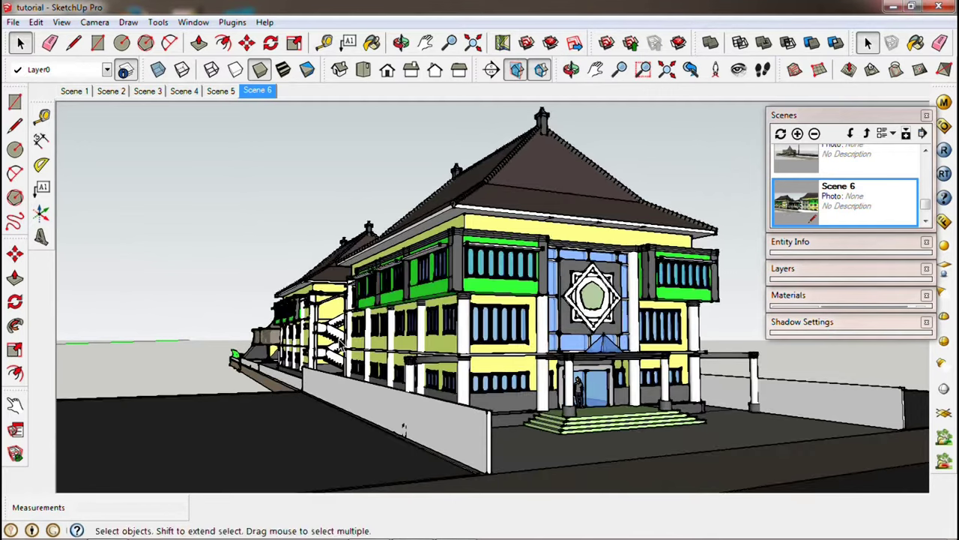
{"action": "mouse_move", "coordinate": [472, 325]}
{"action": "middle_mouse_down"}
{"action": "mouse_move", "coordinate": [416, 325]}
{"action": "mouse_move", "coordinate": [516, 298]}
{"action": "middle_mouse_up"}
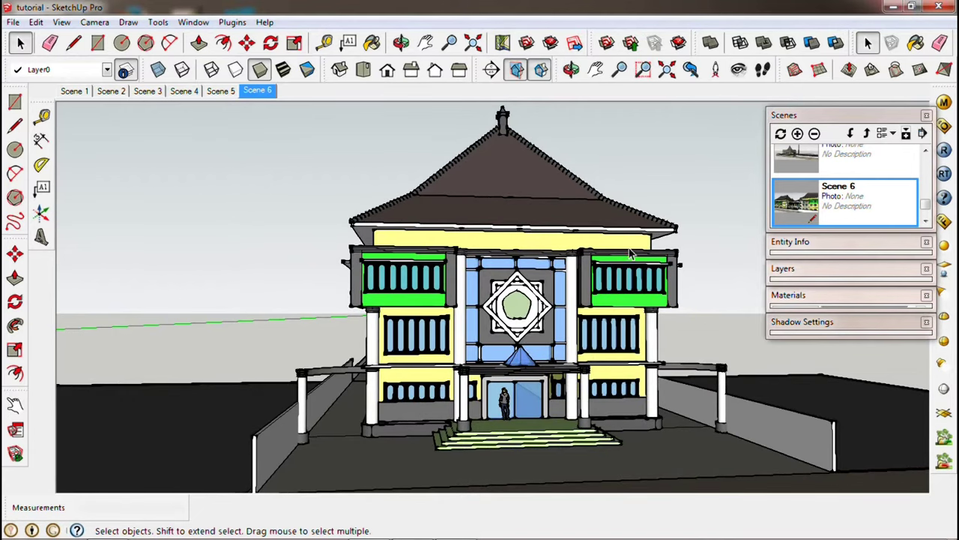
{"action": "left_click", "coordinate": [797, 133]}
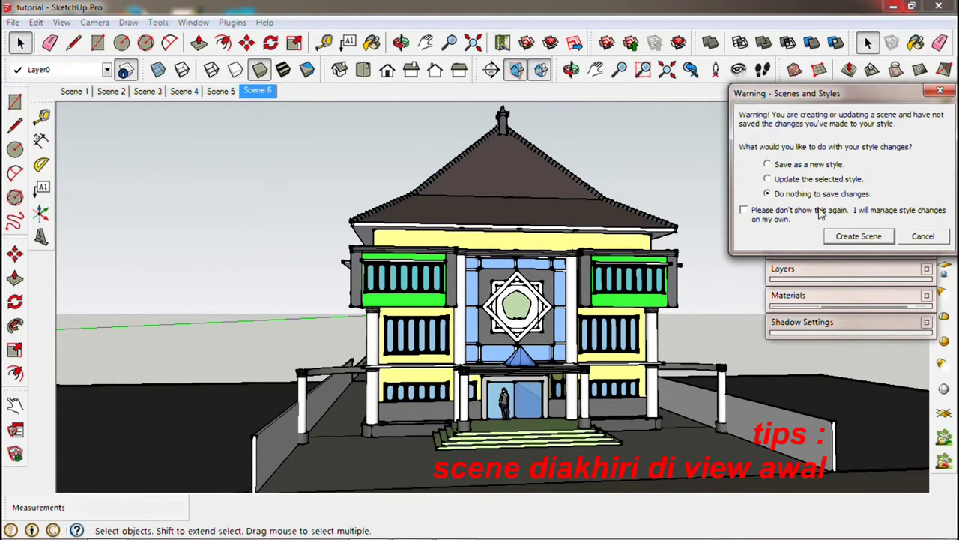
{"action": "left_click", "coordinate": [859, 236]}
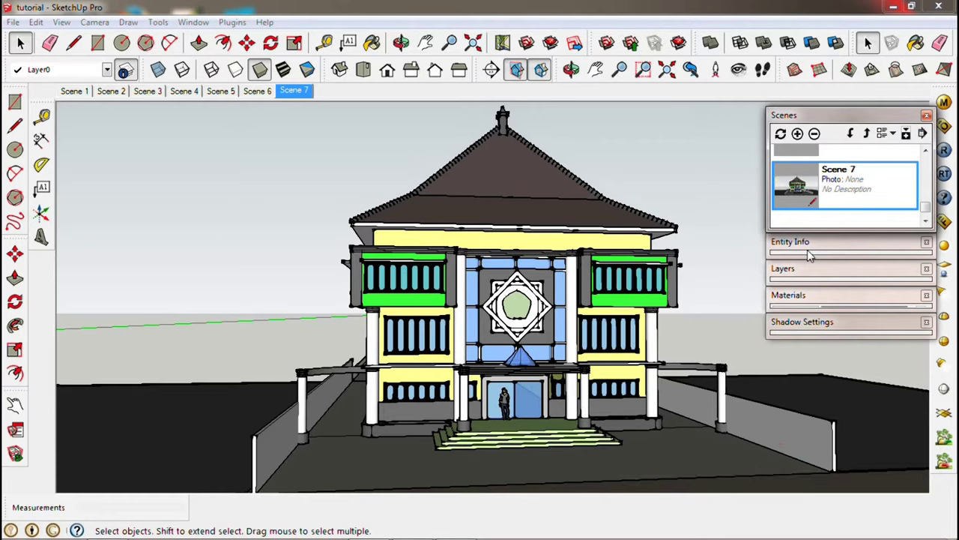
Play through the Scene 1 to Scene 5 tabs, flipping back and forth between Scenes 4 and 5
{"action": "left_click", "coordinate": [79, 93]}
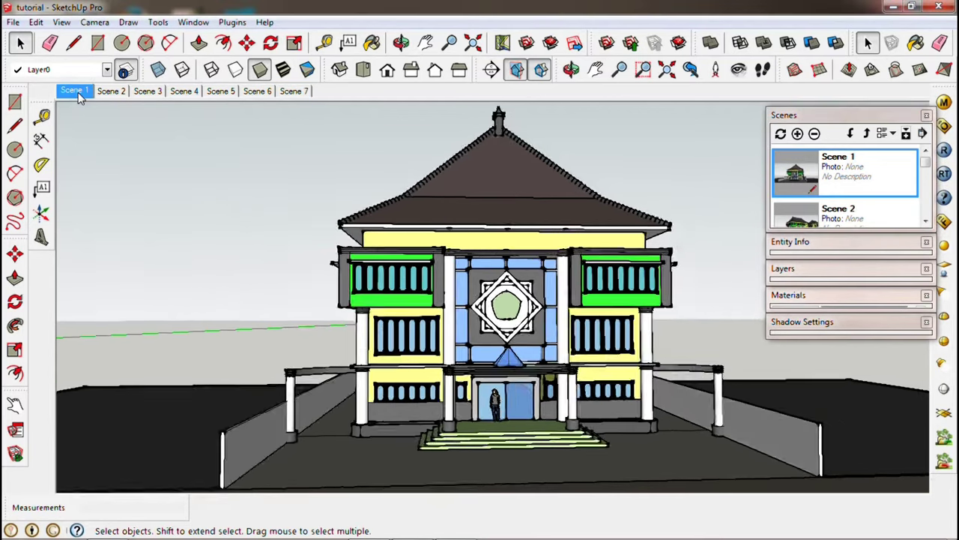
{"action": "left_click", "coordinate": [111, 90]}
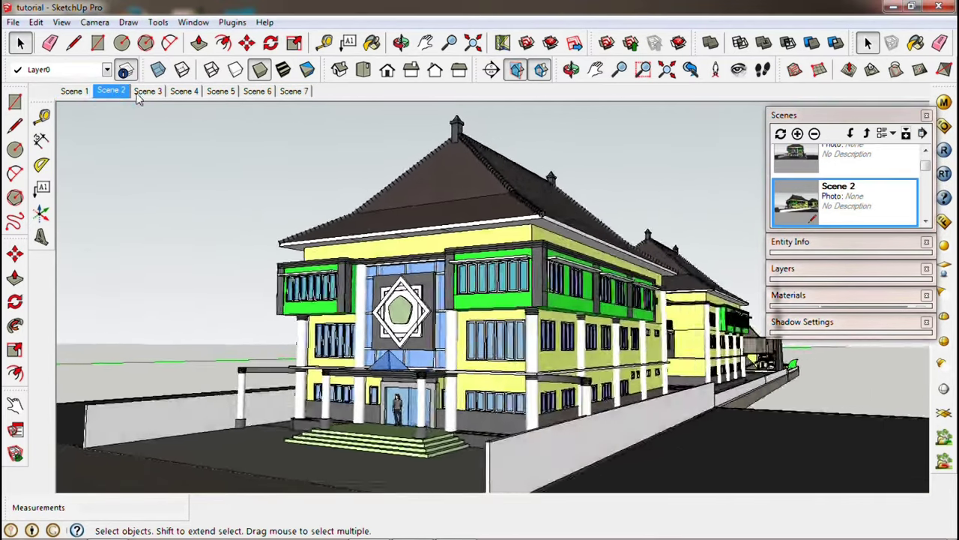
{"action": "left_click", "coordinate": [153, 91]}
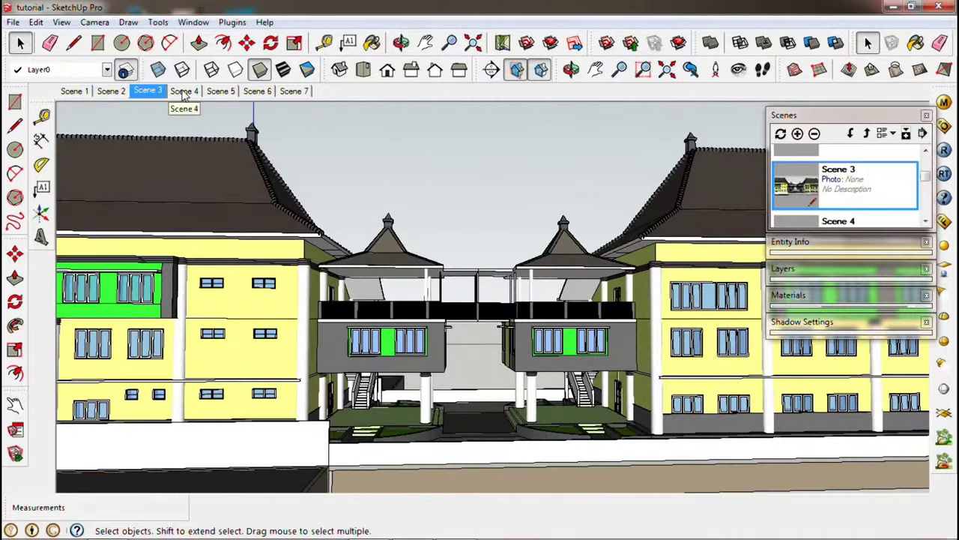
{"action": "left_click", "coordinate": [184, 91]}
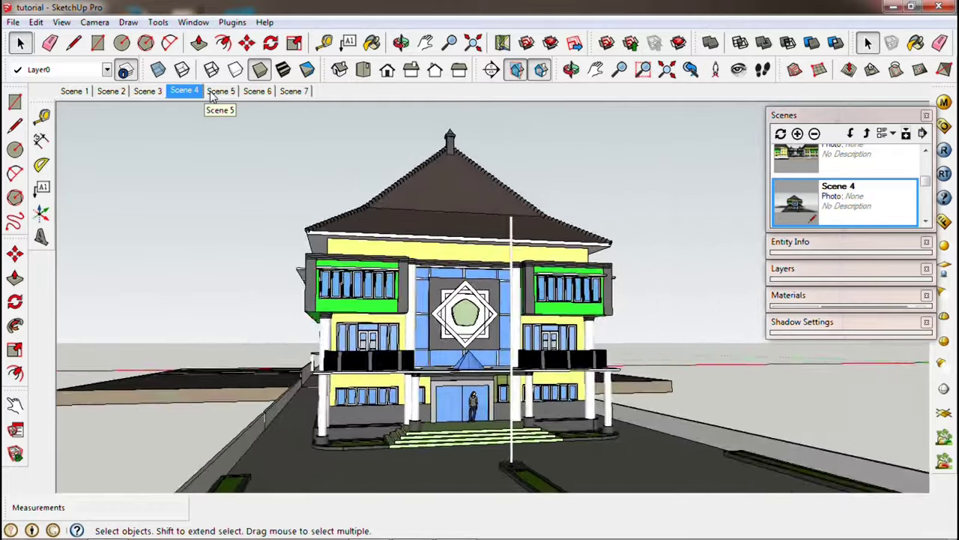
{"action": "left_click", "coordinate": [212, 93]}
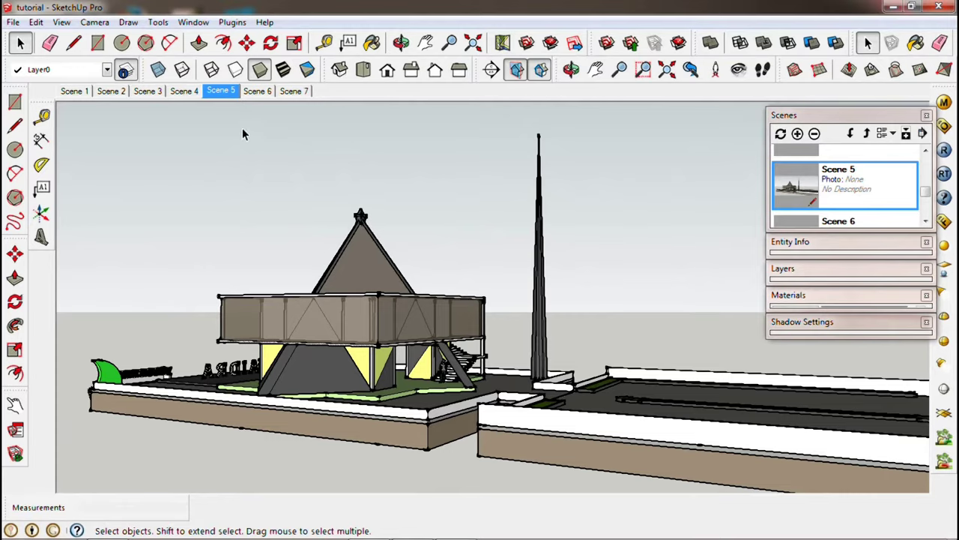
{"action": "left_click", "coordinate": [183, 90]}
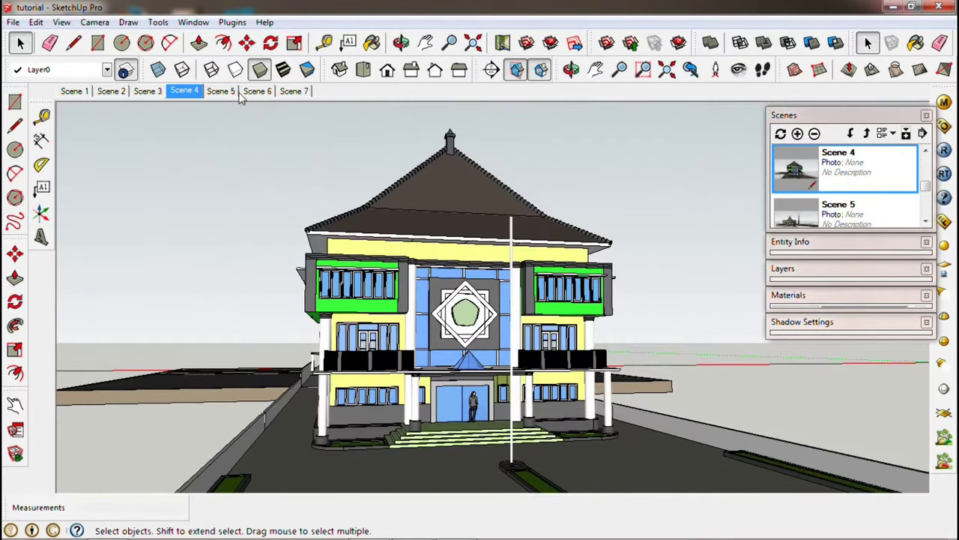
{"action": "left_click", "coordinate": [233, 92]}
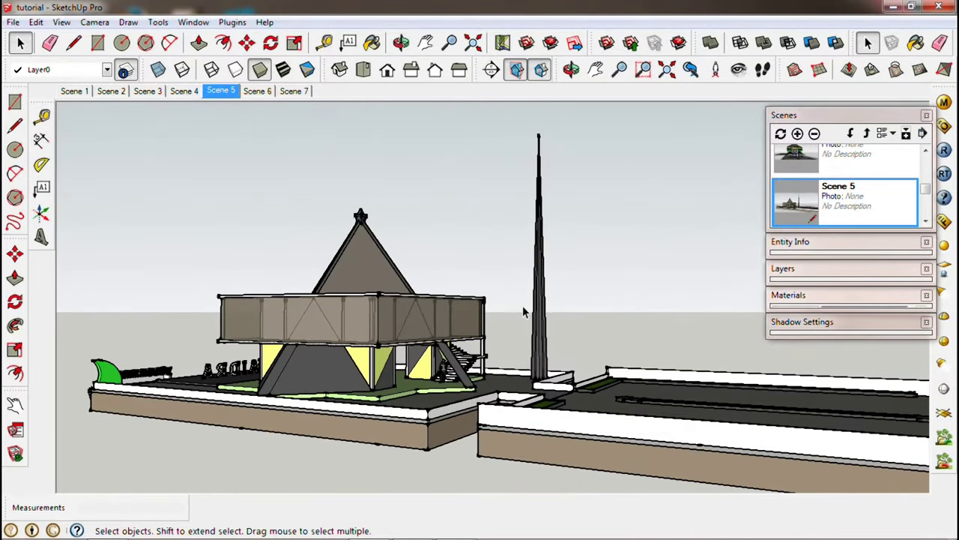
{"action": "left_click", "coordinate": [187, 91]}
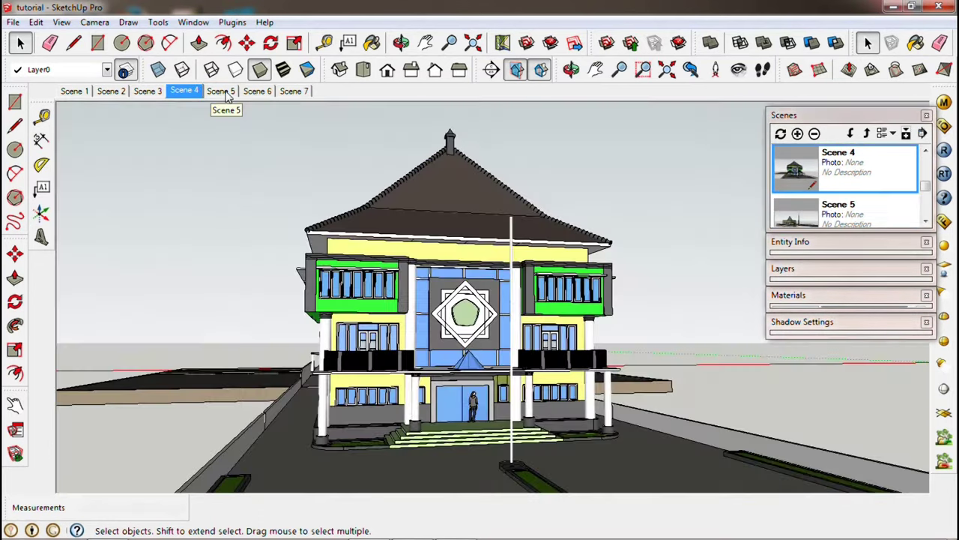
{"action": "left_click", "coordinate": [227, 92]}
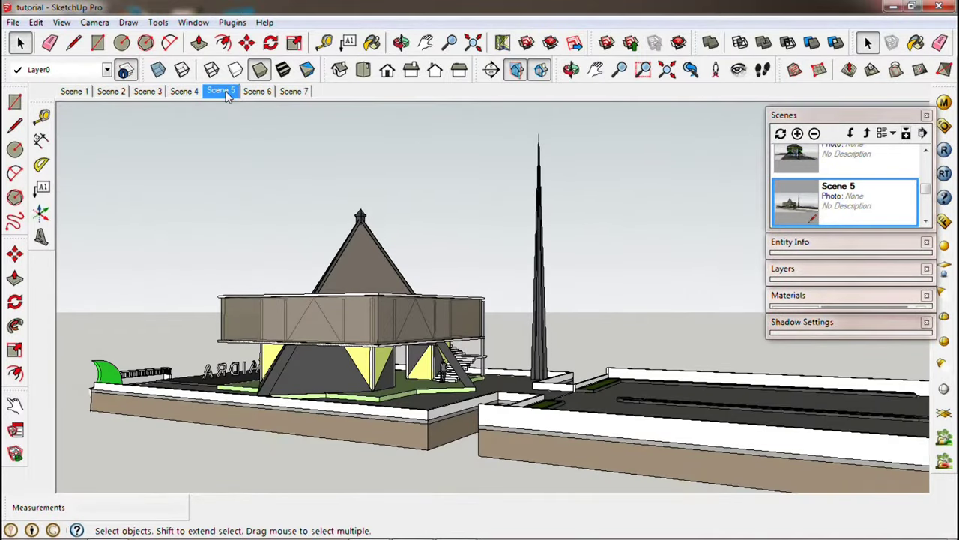
Select Scene 4 in the Scenes panel list as the insertion point for a new scene
{"action": "left_click", "coordinate": [925, 150]}
{"action": "left_click", "coordinate": [926, 151]}
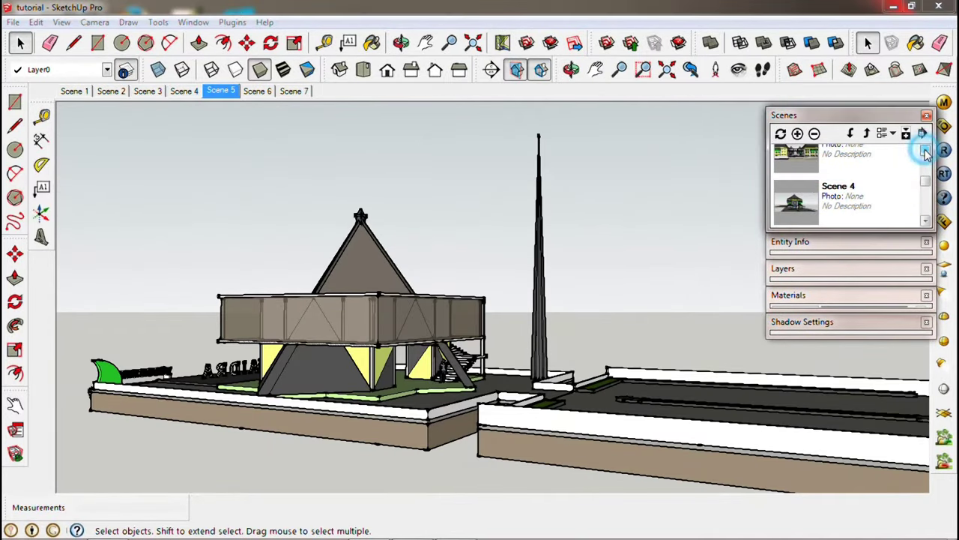
{"action": "left_click", "coordinate": [852, 210]}
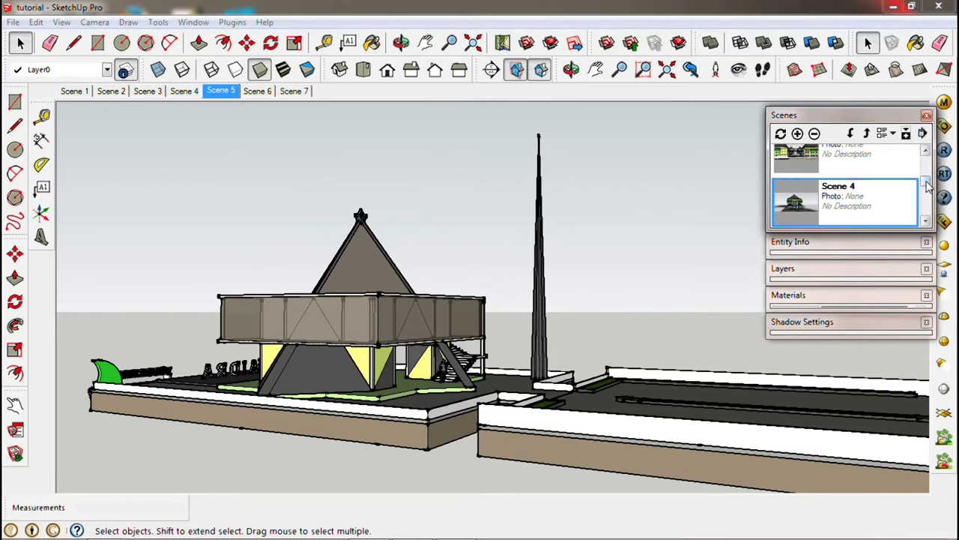
{"action": "left_click", "coordinate": [926, 221]}
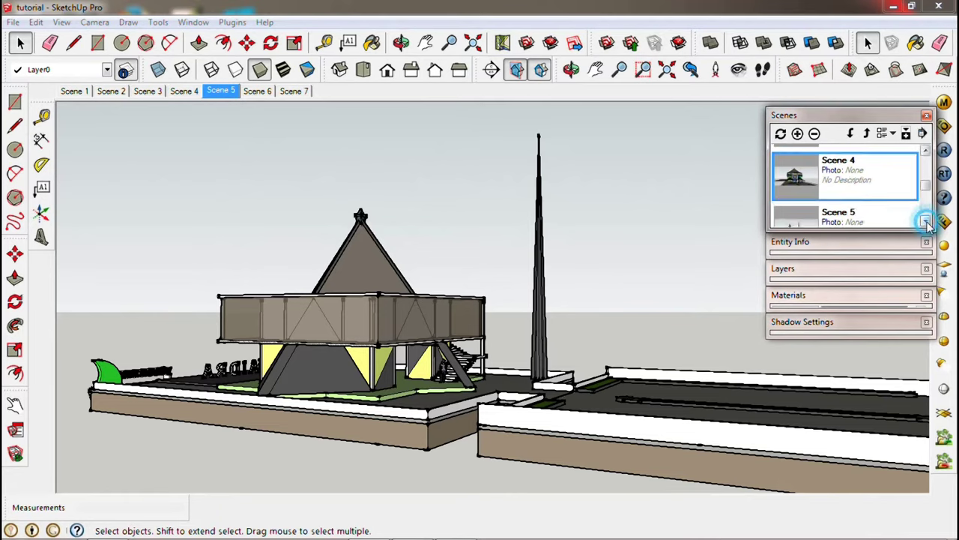
Add Scene 8 directly after Scene 4 in the scene list
{"action": "left_click", "coordinate": [797, 134]}
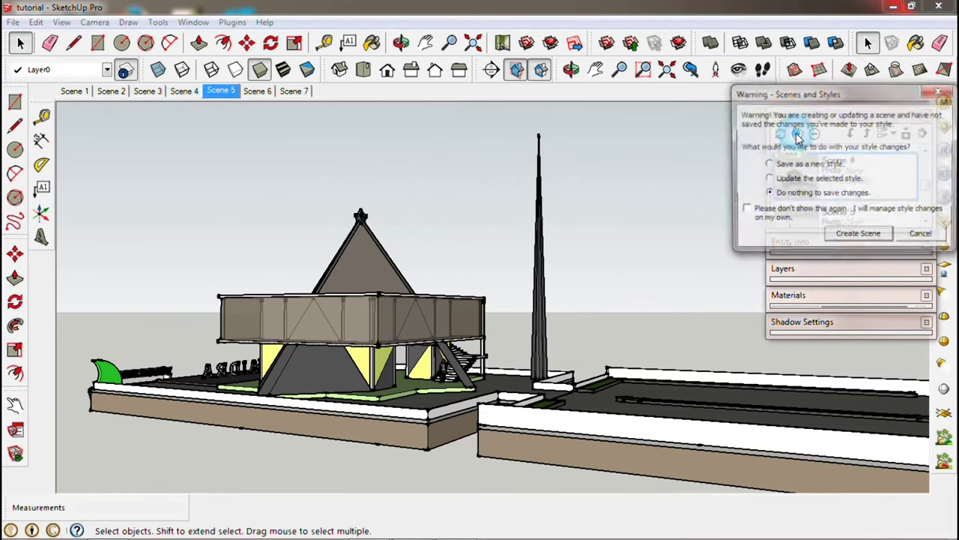
{"action": "left_click", "coordinate": [858, 237]}
{"action": "scroll", "coordinate": [926, 189], "scroll_direction": "up", "scroll_amount": 3}
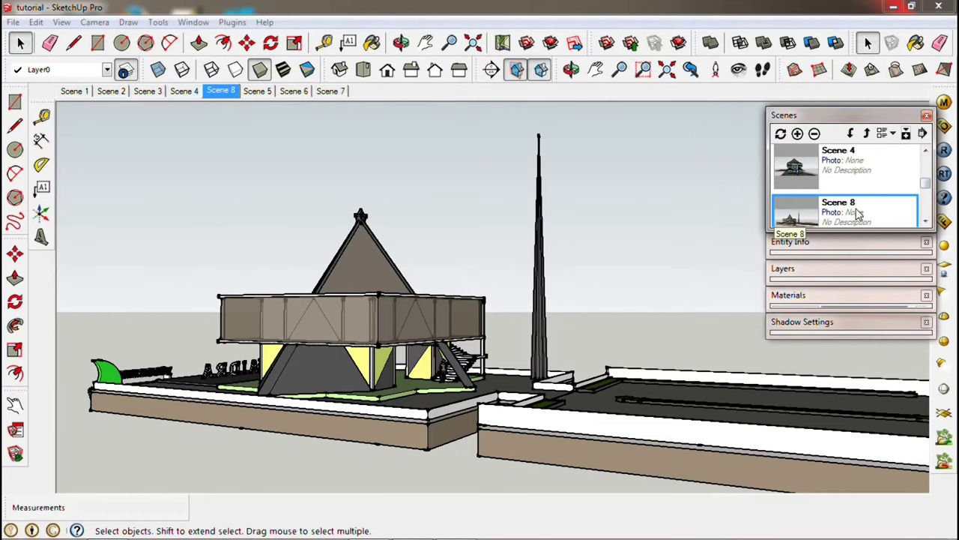
{"action": "scroll", "coordinate": [923, 215], "scroll_direction": "down", "scroll_amount": 2}
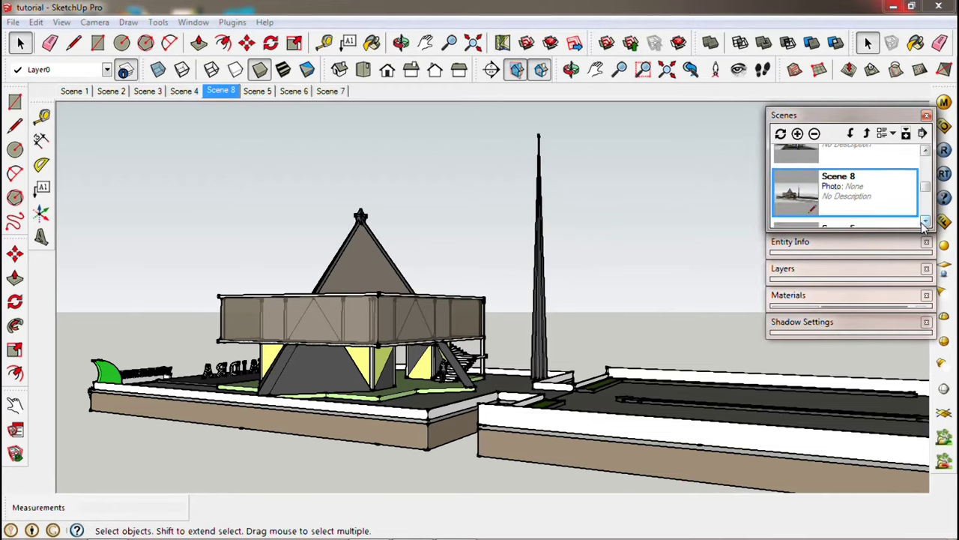
{"action": "left_click", "coordinate": [926, 152]}
{"action": "left_click", "coordinate": [869, 186]}
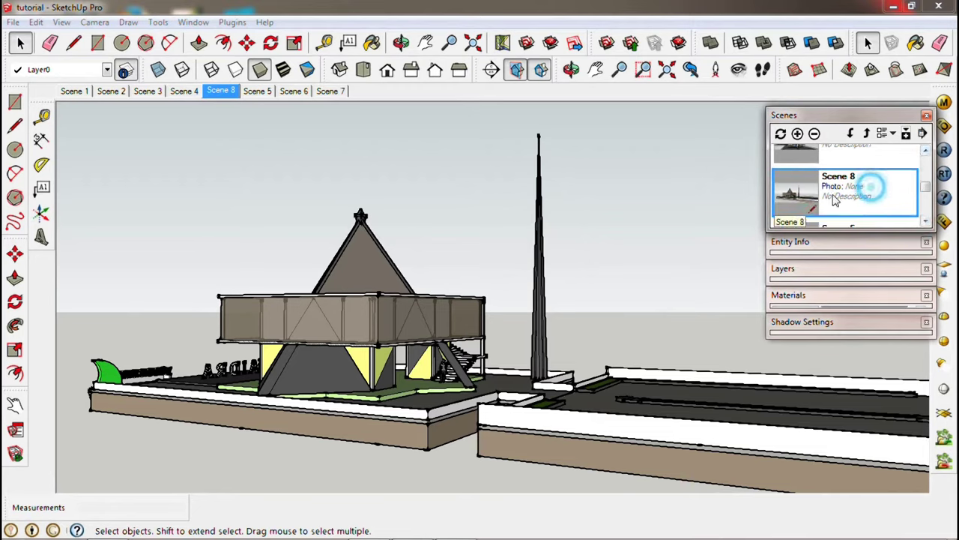
Orbit closer to the pavilion and spire and update Scene 8 to that view
{"action": "mouse_move", "coordinate": [342, 276]}
{"action": "middle_mouse_down"}
{"action": "mouse_move", "coordinate": [401, 339]}
{"action": "mouse_move", "coordinate": [307, 333]}
{"action": "mouse_move", "coordinate": [360, 296]}
{"action": "mouse_move", "coordinate": [445, 299]}
{"action": "mouse_move", "coordinate": [332, 317]}
{"action": "mouse_move", "coordinate": [337, 337]}
{"action": "mouse_move", "coordinate": [375, 337]}
{"action": "middle_mouse_up"}
{"action": "scroll", "coordinate": [400, 339], "scroll_direction": "up", "scroll_amount": 3}
{"action": "right_click", "coordinate": [221, 97]}
{"action": "left_click", "coordinate": [245, 153]}
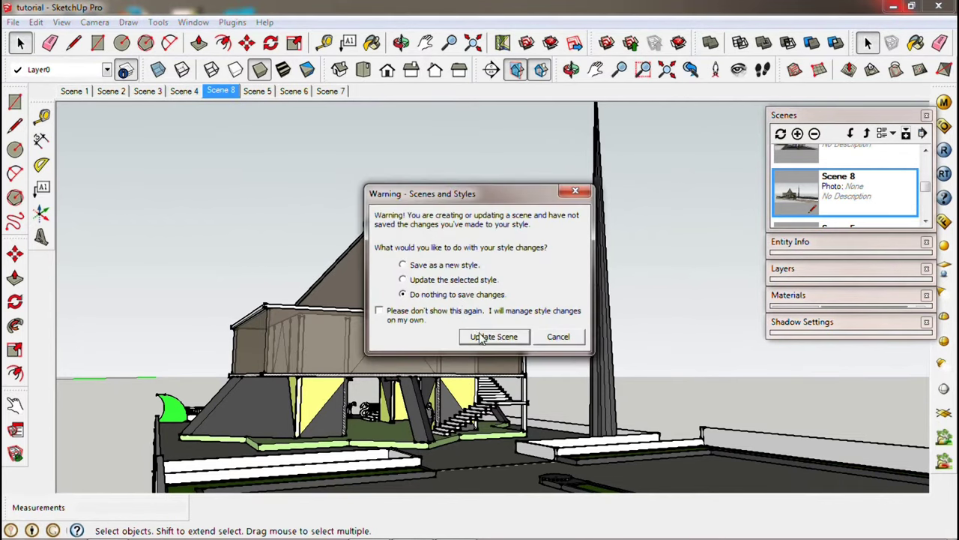
{"action": "left_click", "coordinate": [481, 338]}
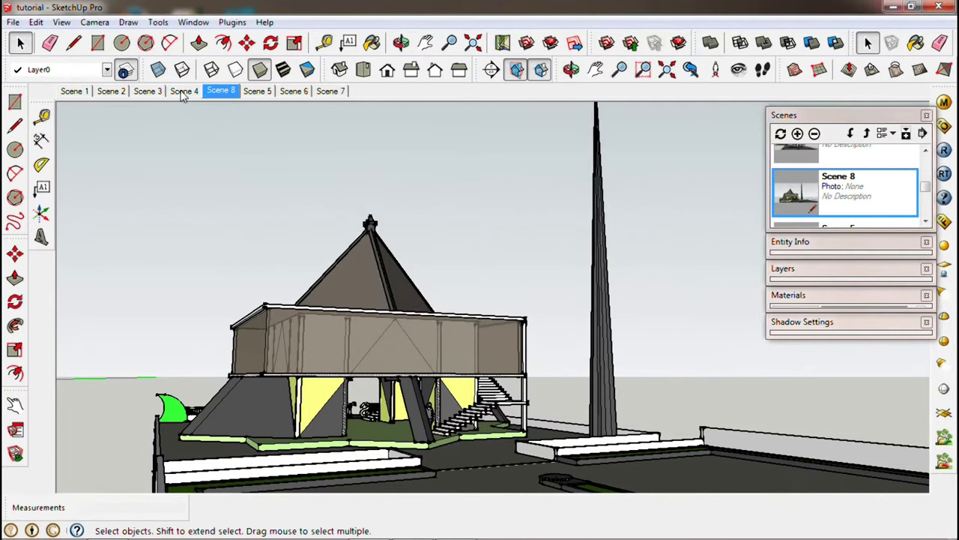
{"action": "left_click", "coordinate": [184, 92]}
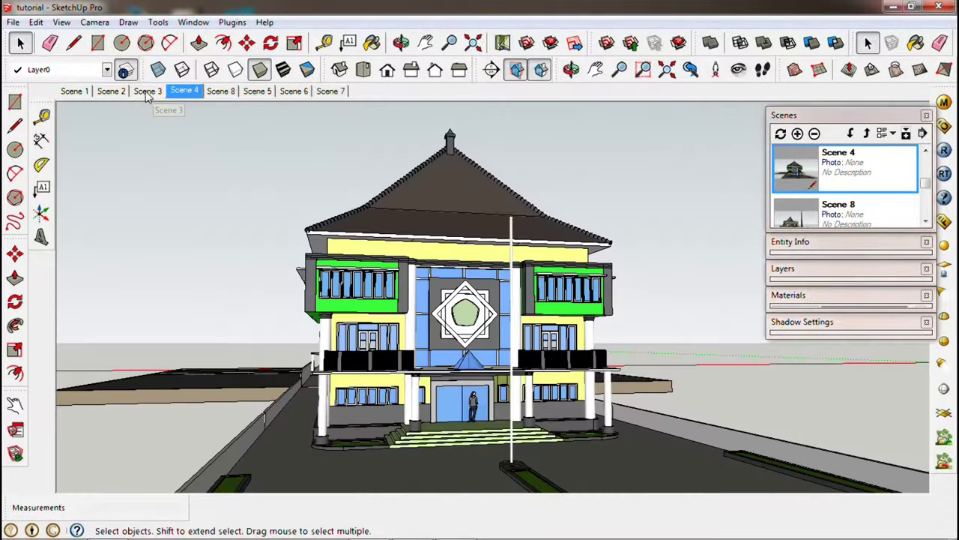
{"action": "left_click", "coordinate": [147, 91]}
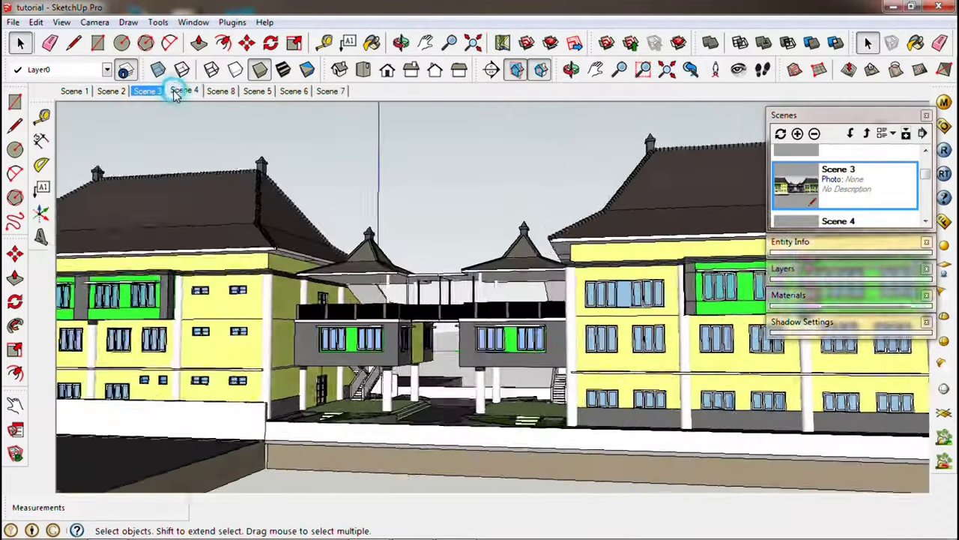
{"action": "left_click", "coordinate": [182, 91]}
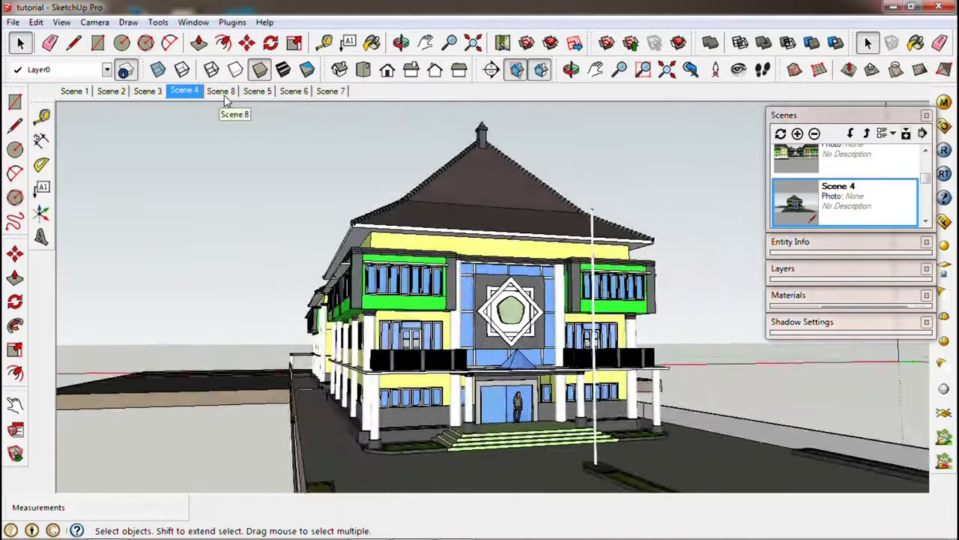
{"action": "left_click", "coordinate": [222, 92]}
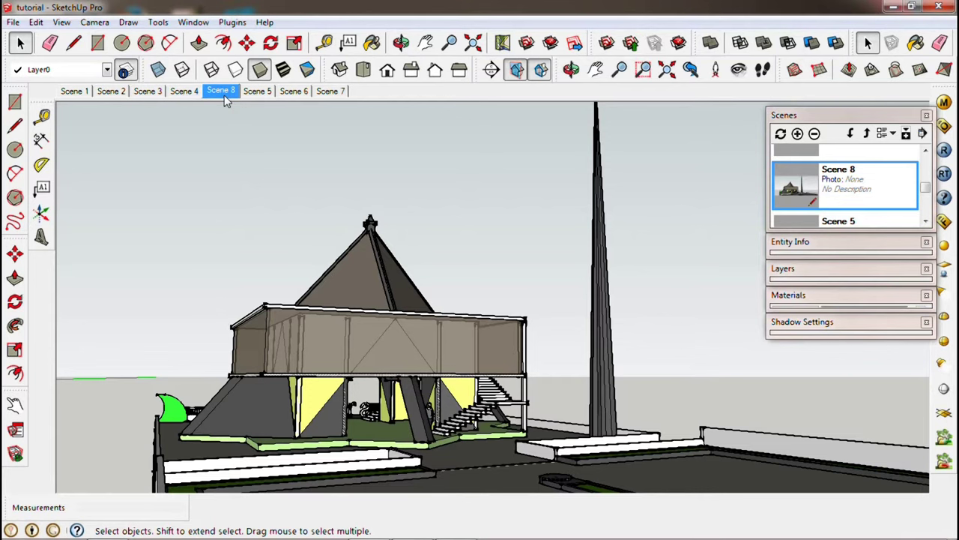
{"action": "left_click", "coordinate": [252, 93]}
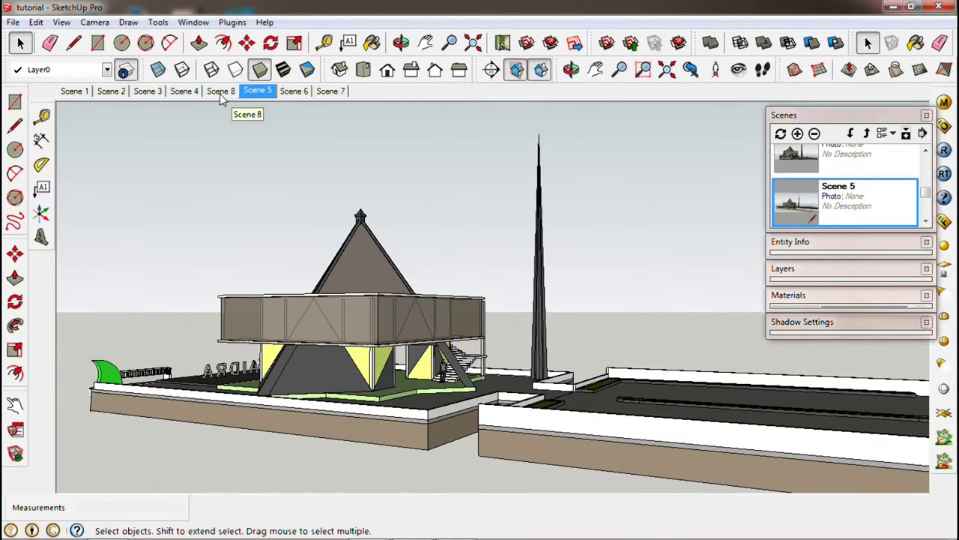
{"action": "left_click", "coordinate": [220, 93]}
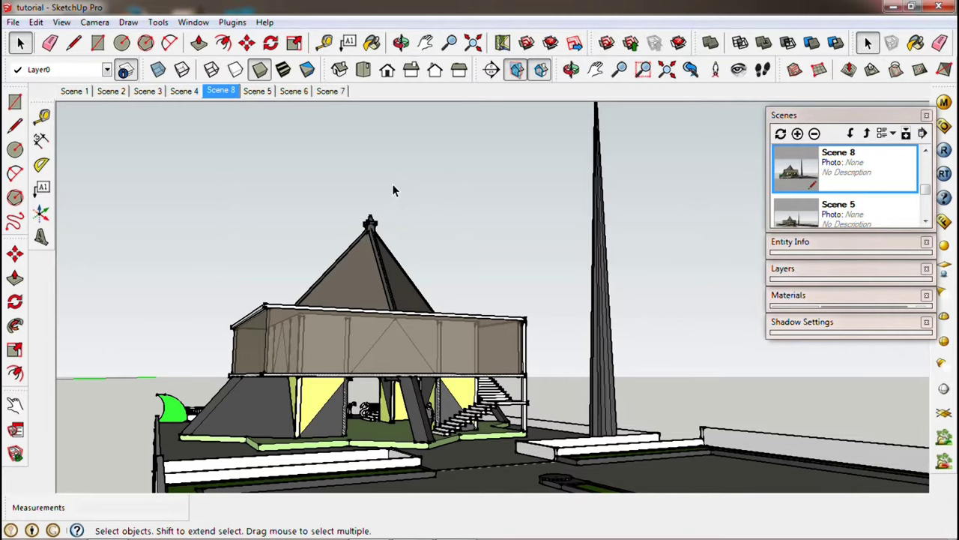
Update Scene 8 to an angled front view of the green and yellow building, then preview Scene 4
{"action": "mouse_move", "coordinate": [362, 238]}
{"action": "middle_mouse_down"}
{"action": "mouse_move", "coordinate": [640, 306]}
{"action": "mouse_move", "coordinate": [585, 274]}
{"action": "mouse_move", "coordinate": [518, 287]}
{"action": "mouse_move", "coordinate": [583, 262]}
{"action": "middle_mouse_up"}
{"action": "scroll", "coordinate": [586, 276], "scroll_direction": "down", "scroll_amount": 5}
{"action": "scroll", "coordinate": [676, 244], "scroll_direction": "up", "scroll_amount": 5}
{"action": "mouse_move", "coordinate": [675, 244]}
{"action": "middle_mouse_down"}
{"action": "mouse_move", "coordinate": [507, 278]}
{"action": "mouse_move", "coordinate": [488, 262]}
{"action": "middle_mouse_up"}
{"action": "key", "text": "space"}
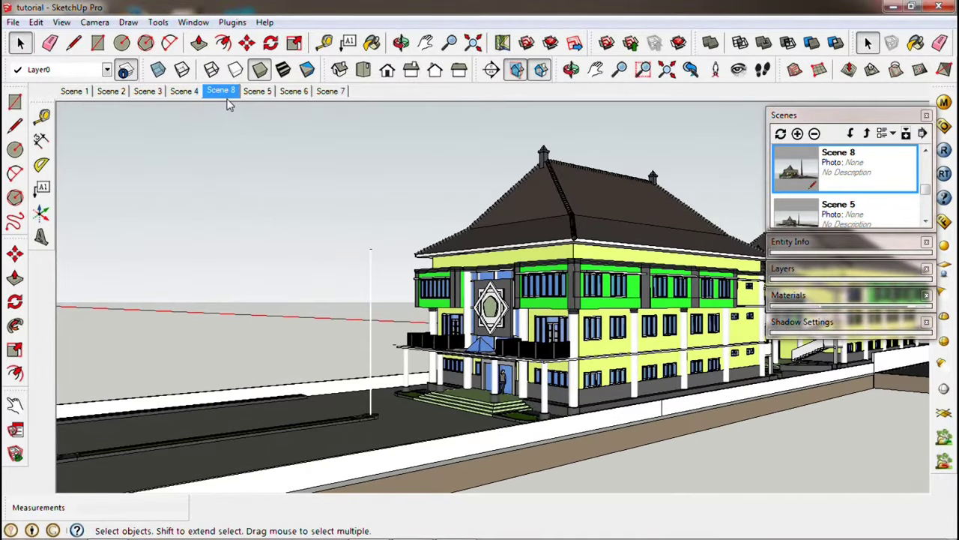
{"action": "right_click", "coordinate": [225, 91]}
{"action": "left_click", "coordinate": [253, 150]}
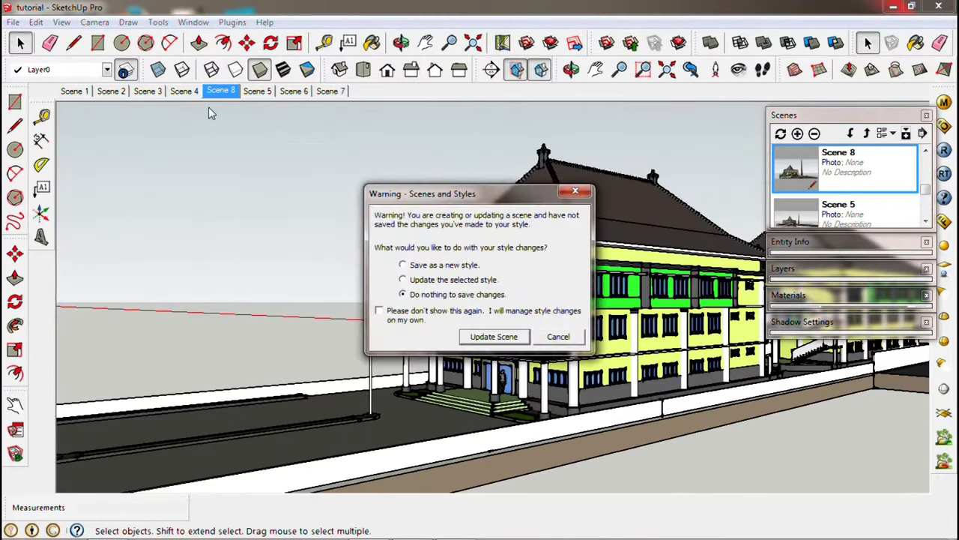
{"action": "left_click", "coordinate": [488, 337]}
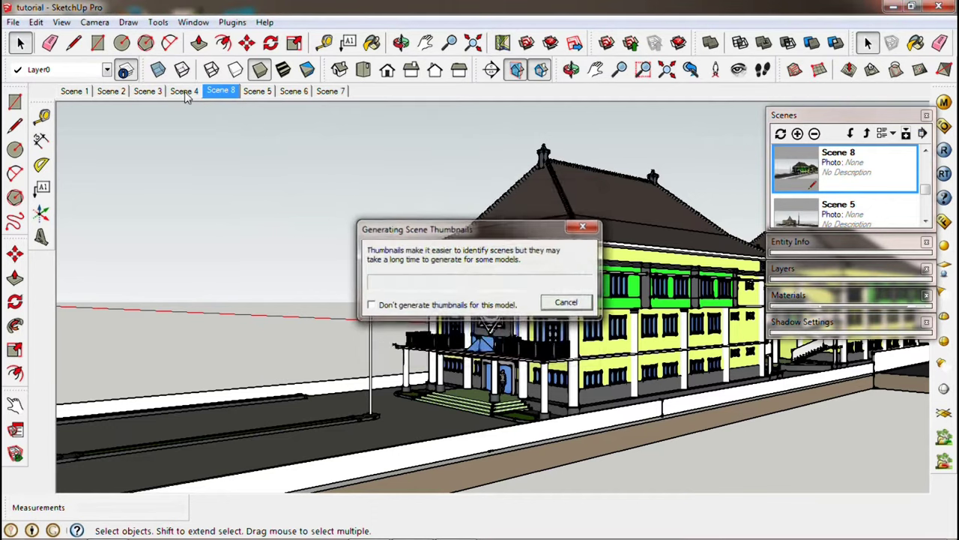
{"action": "left_click", "coordinate": [186, 91]}
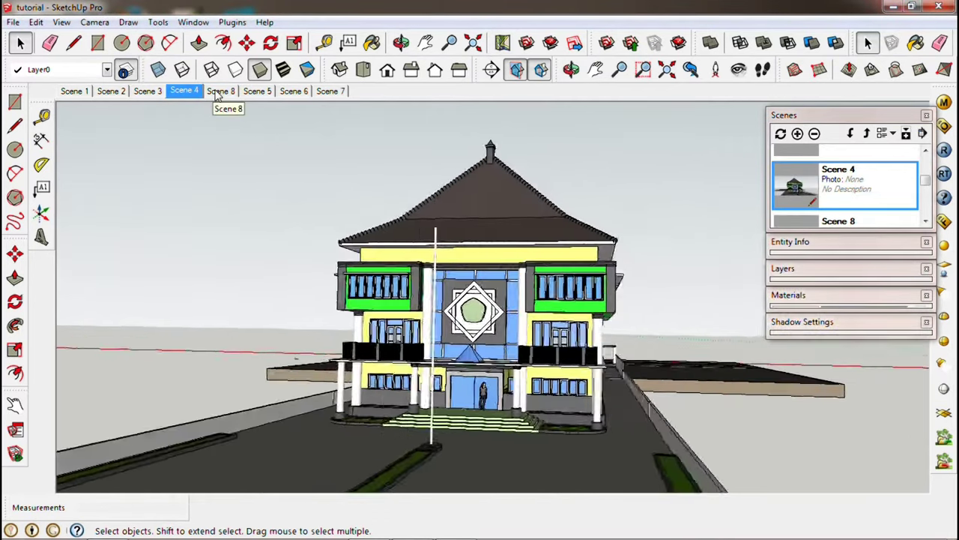
Flip through Scenes 8, 5, 6 and 7, ending on the front entrance view, and open the File menu
{"action": "left_click", "coordinate": [219, 91]}
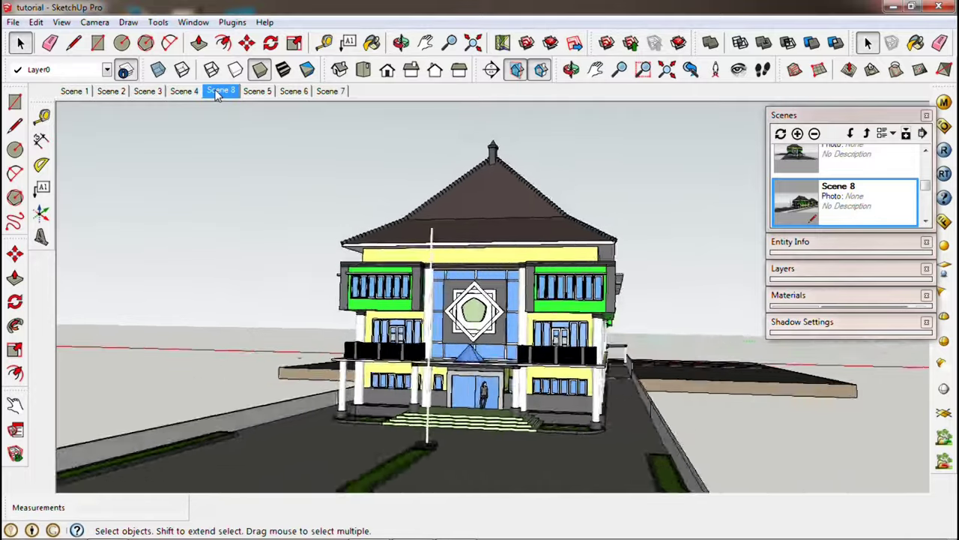
{"action": "left_click", "coordinate": [258, 93]}
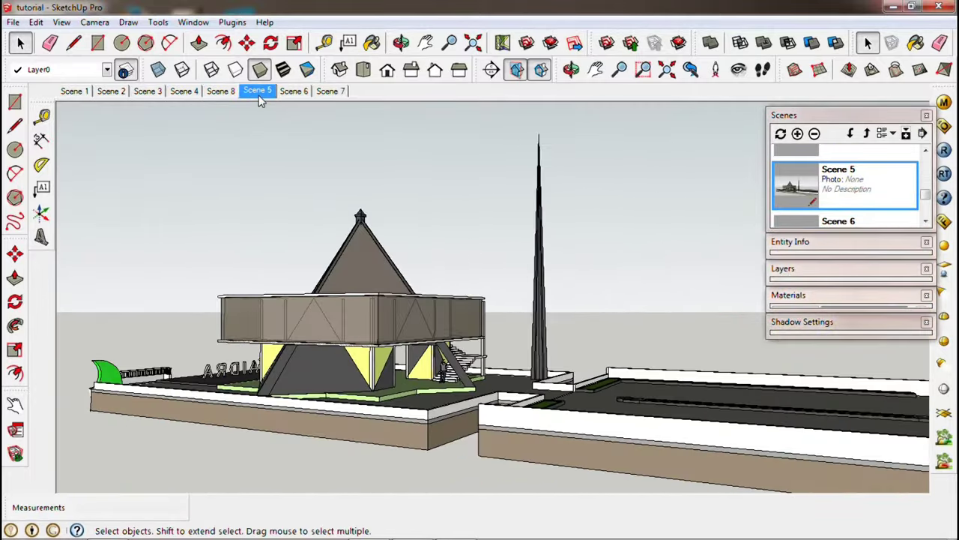
{"action": "left_click", "coordinate": [298, 93]}
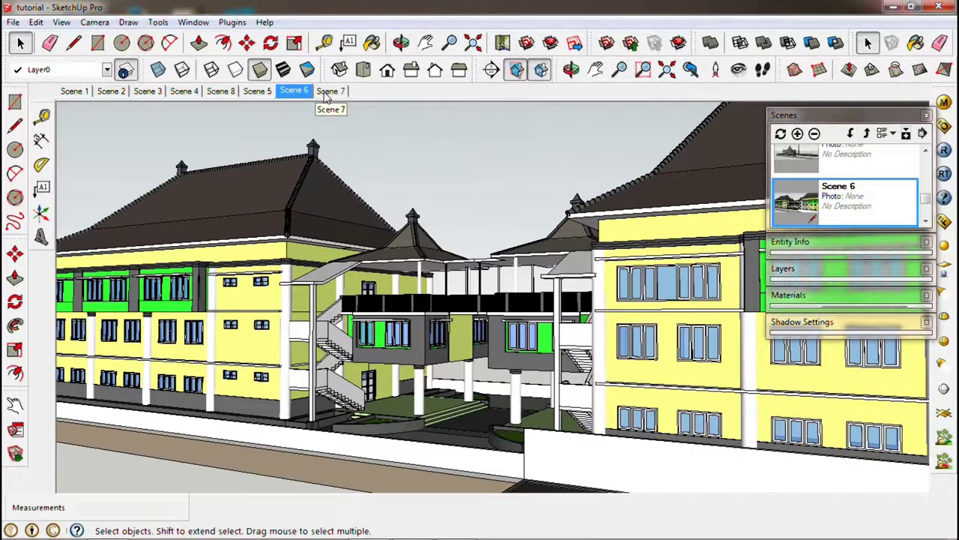
{"action": "left_click", "coordinate": [328, 92]}
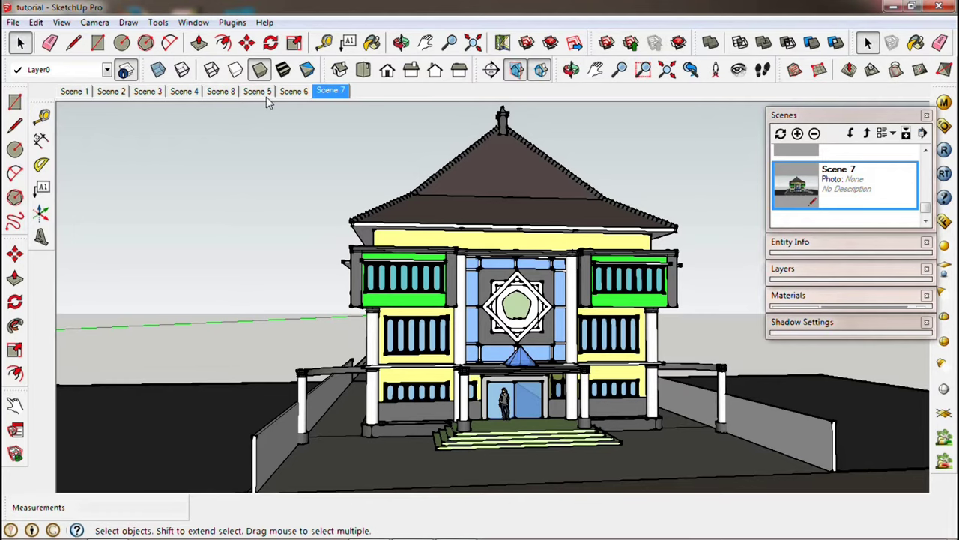
{"action": "left_click", "coordinate": [13, 21]}
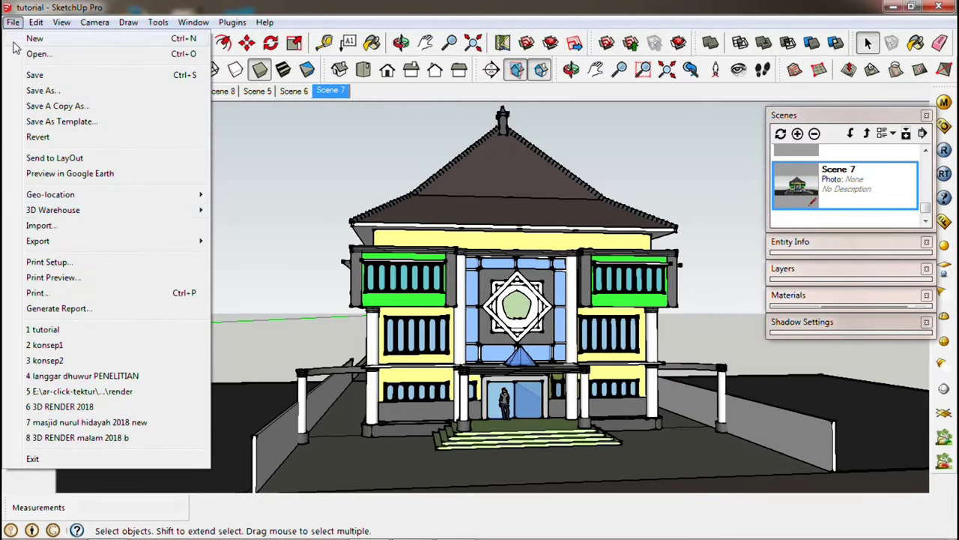
{"action": "mouse_move", "coordinate": [37, 240]}
{"action": "mouse_move", "coordinate": [251, 287]}
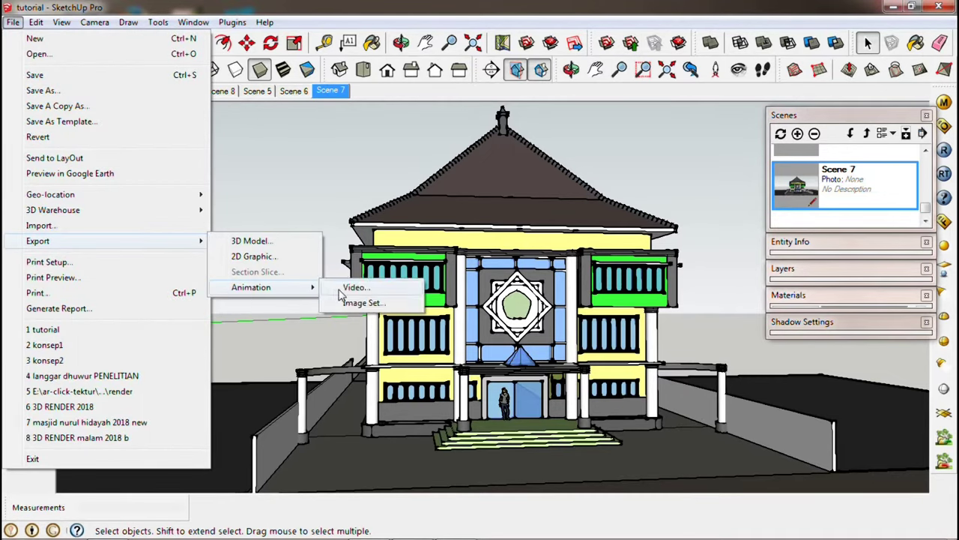
Export the scene animation as an H264 MP4 video named animasi, rendering all 385 frames
{"action": "left_click", "coordinate": [346, 287]}
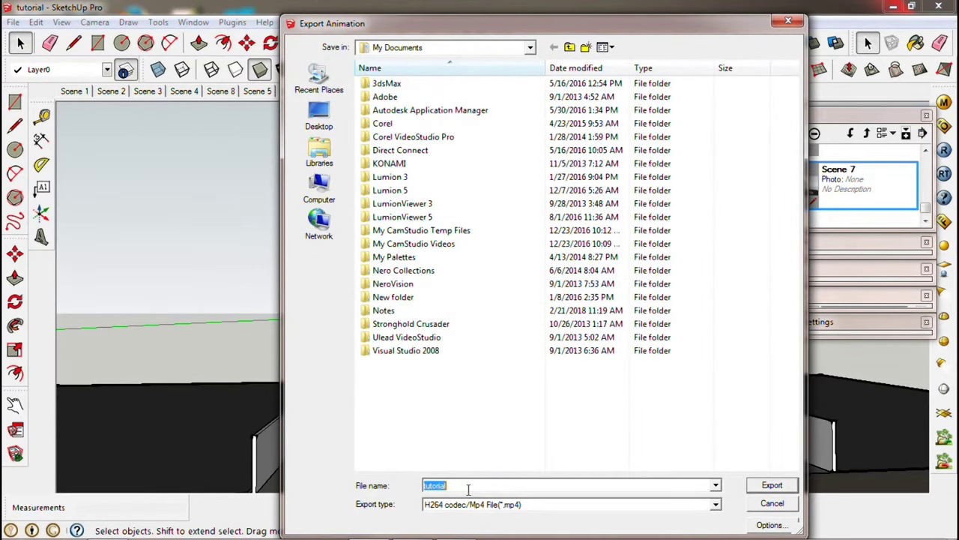
{"action": "type", "text": "ani"}
{"action": "left_click", "coordinate": [601, 506]}
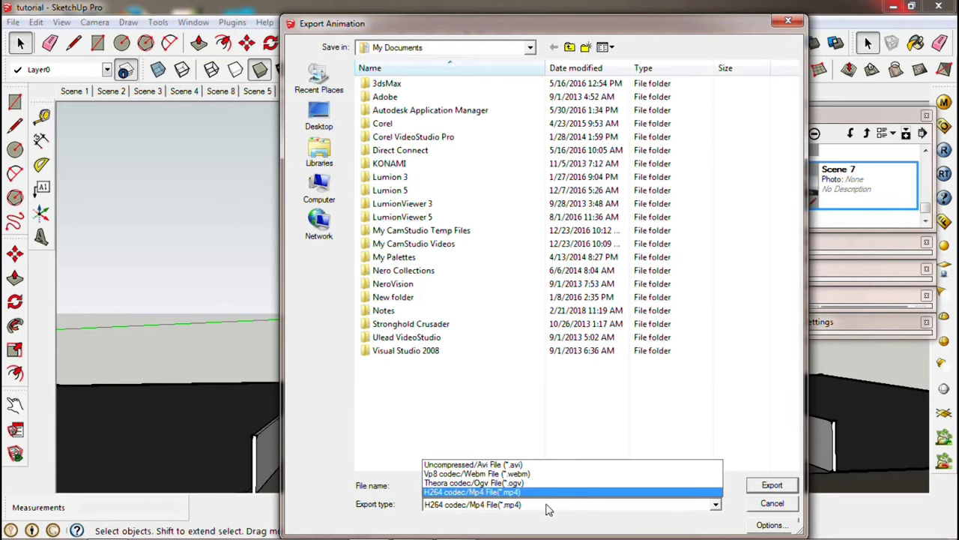
{"action": "left_click", "coordinate": [547, 492]}
{"action": "left_click", "coordinate": [771, 485]}
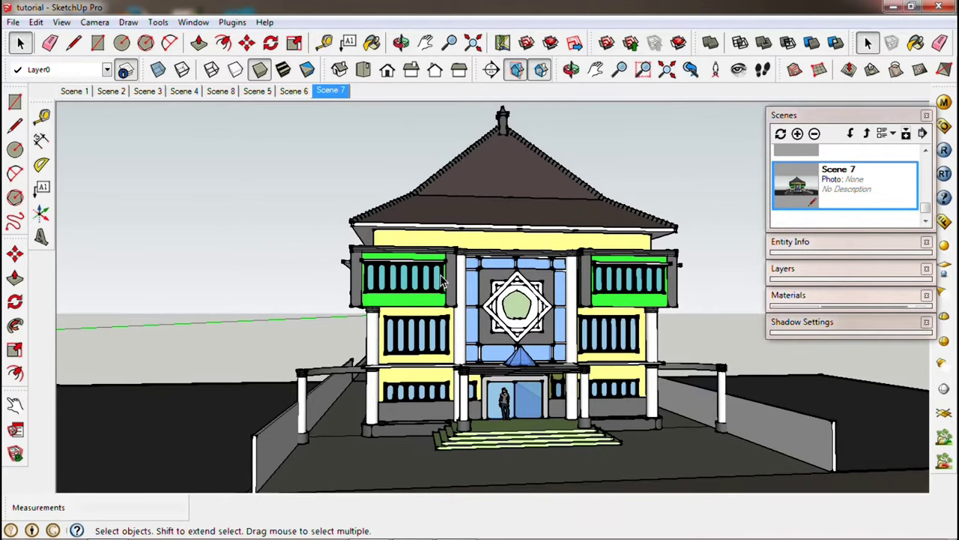
Open the 17.7 MB animasi.mp4 from Explorer's Documents library in Media Player Classic
{"action": "left_click", "coordinate": [109, 527]}
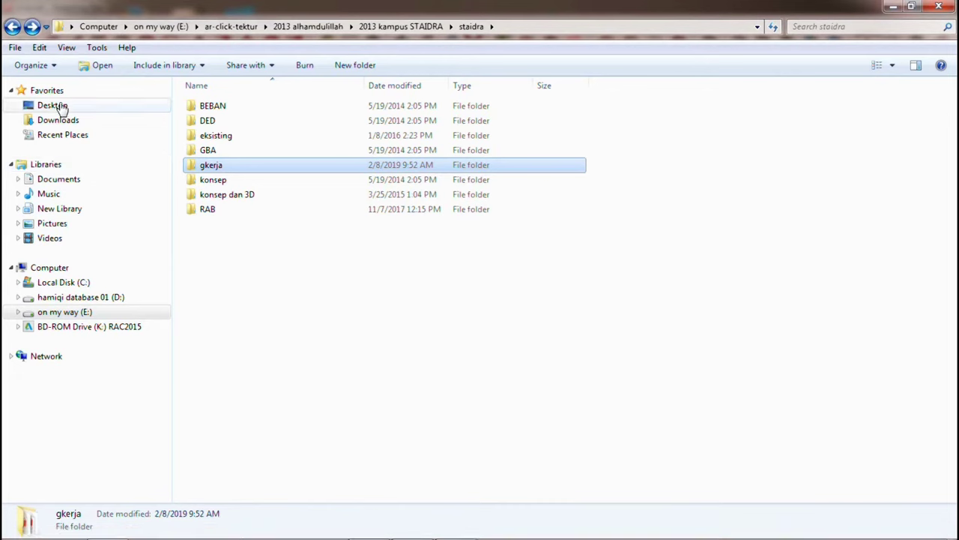
{"action": "left_click", "coordinate": [59, 182]}
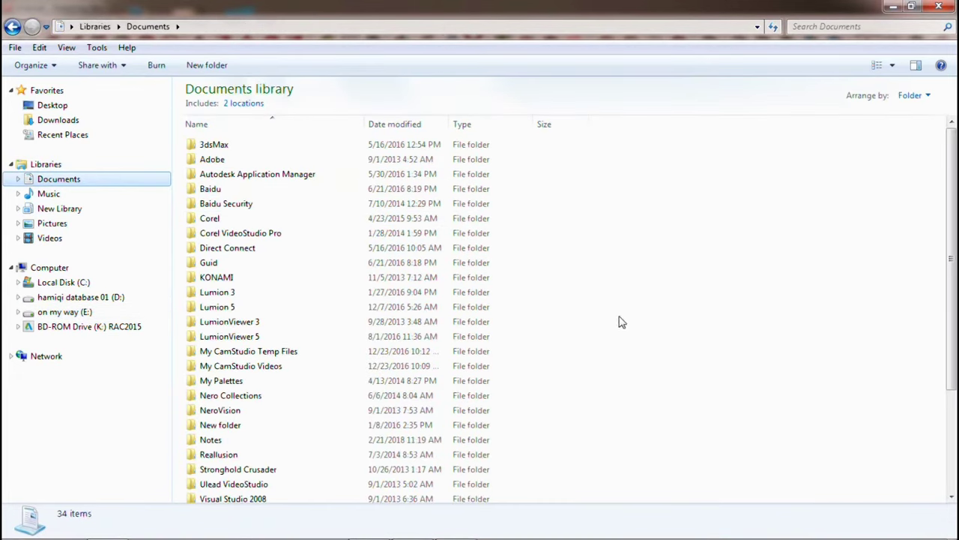
{"action": "left_click_drag", "start_coordinate": [946, 238], "coordinate": [952, 378]}
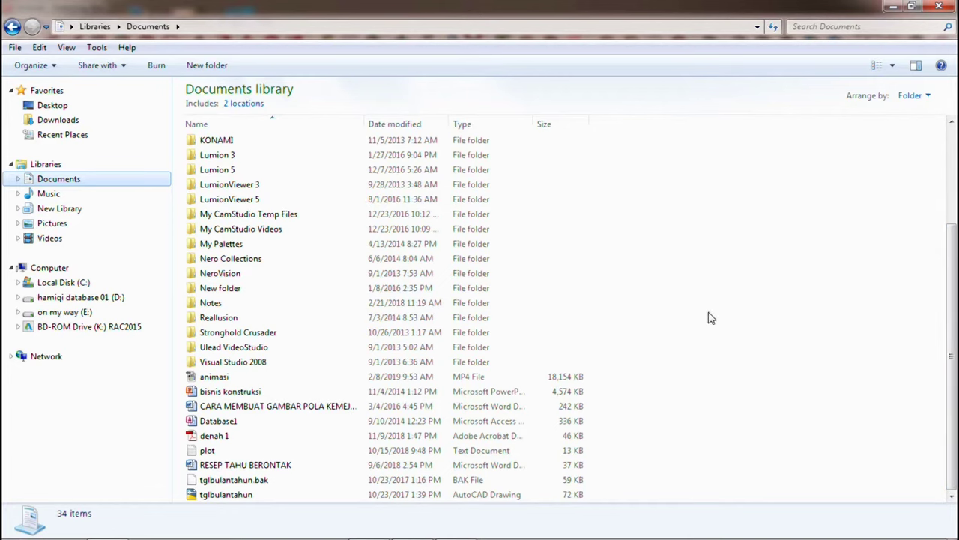
{"action": "mouse_move", "coordinate": [215, 377]}
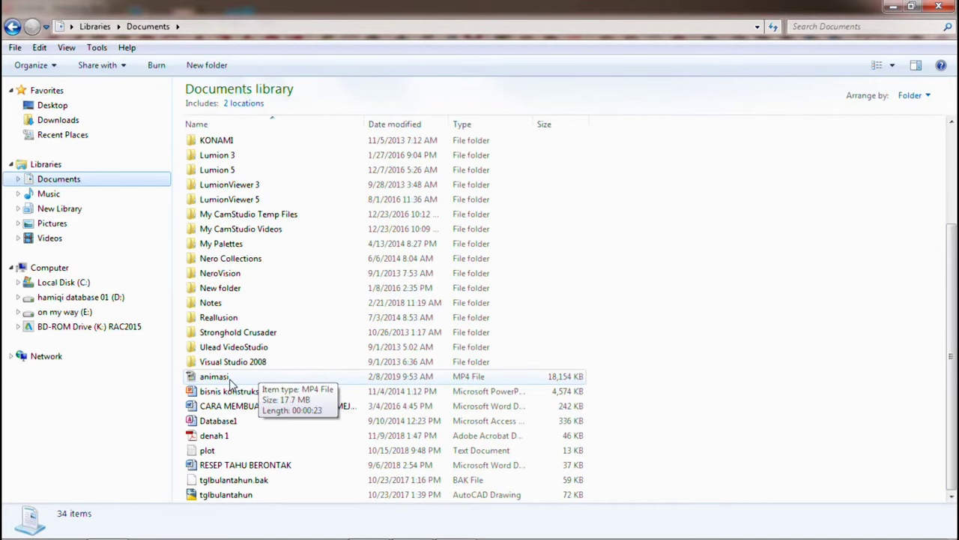
{"action": "double_click", "coordinate": [230, 382]}
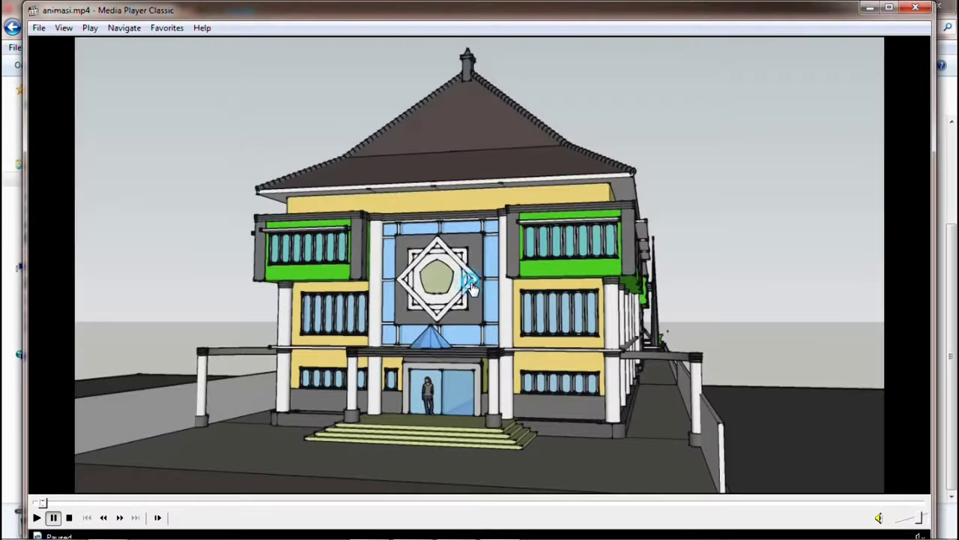
Play animasi.mp4 full screen, restart it once, and pause it near 00:22
{"action": "double_click", "coordinate": [472, 289]}
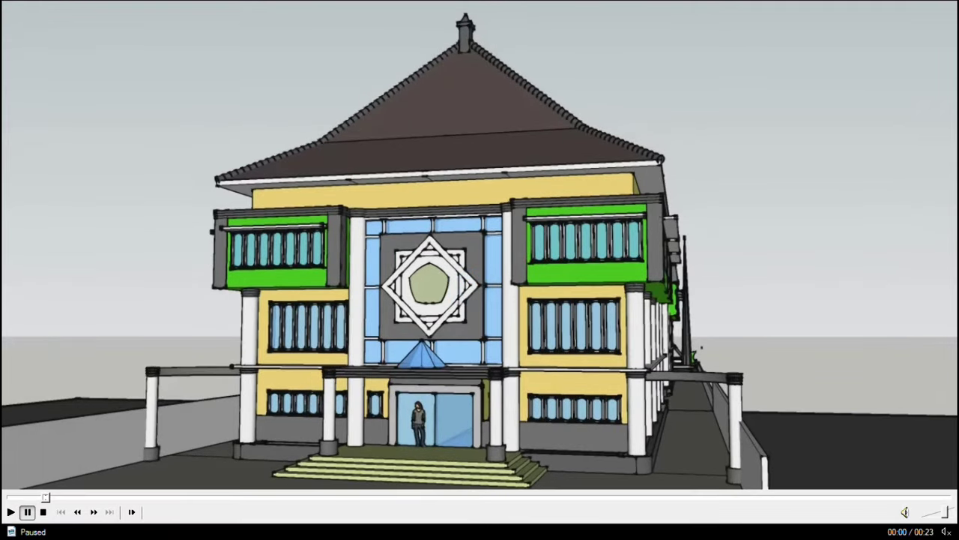
{"action": "left_click", "coordinate": [11, 512]}
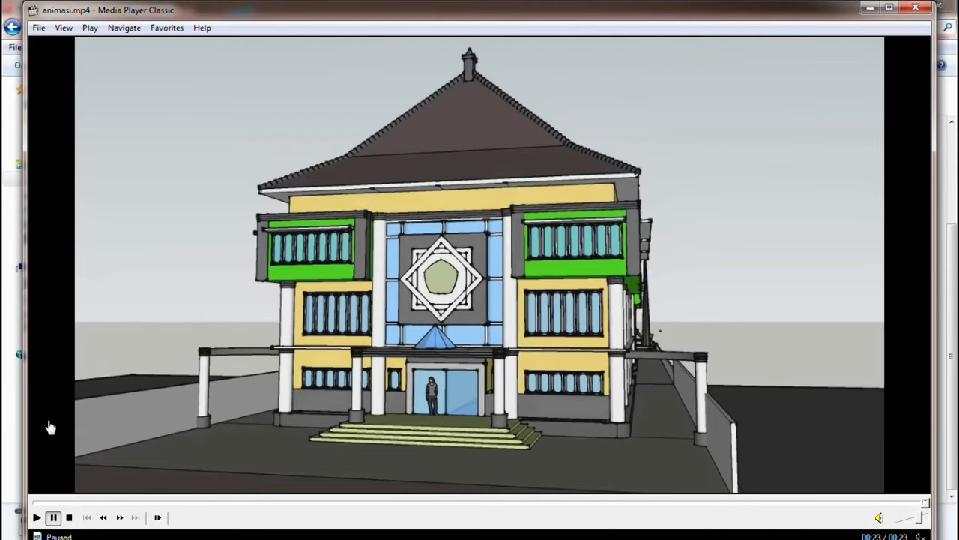
{"action": "left_click", "coordinate": [36, 517]}
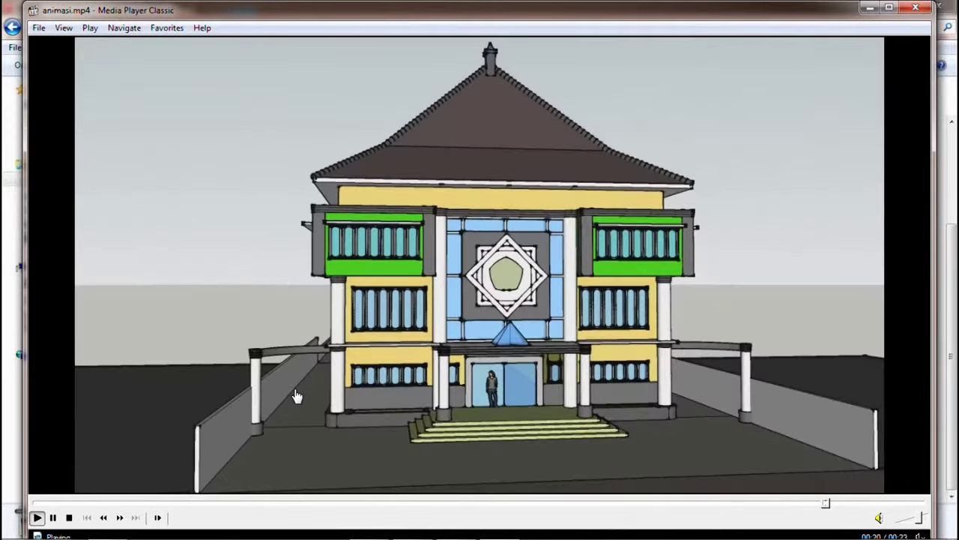
{"action": "left_click", "coordinate": [54, 517]}
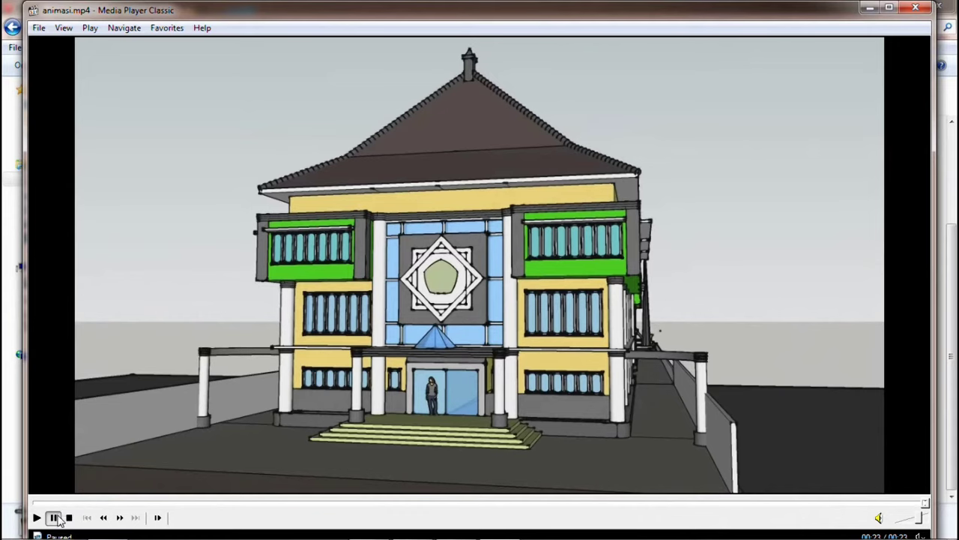